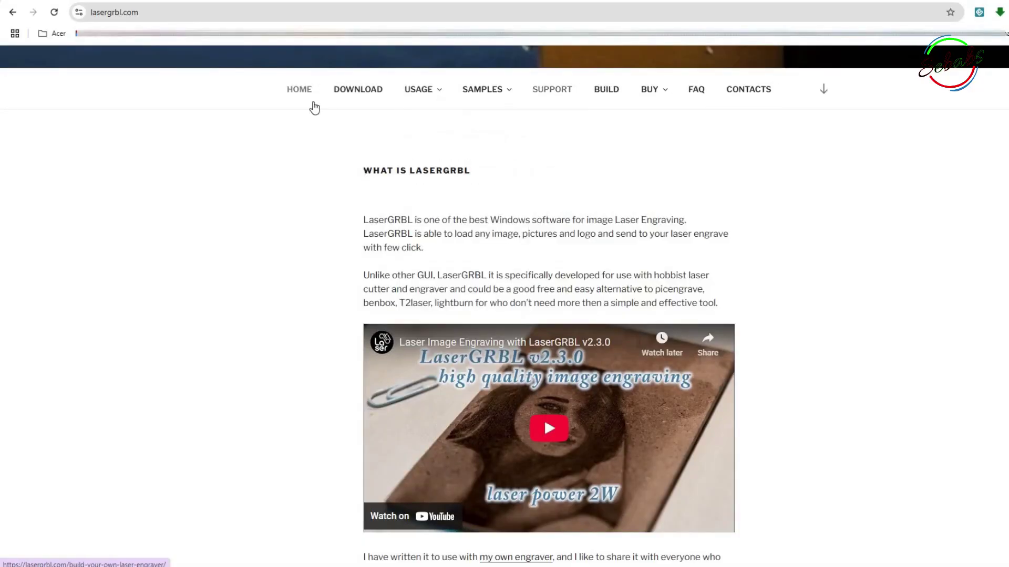
Go back to the LightBurn website and look over its Free Trial download page.
scroll(361, 265, "down", 10)
key("alt+Left")
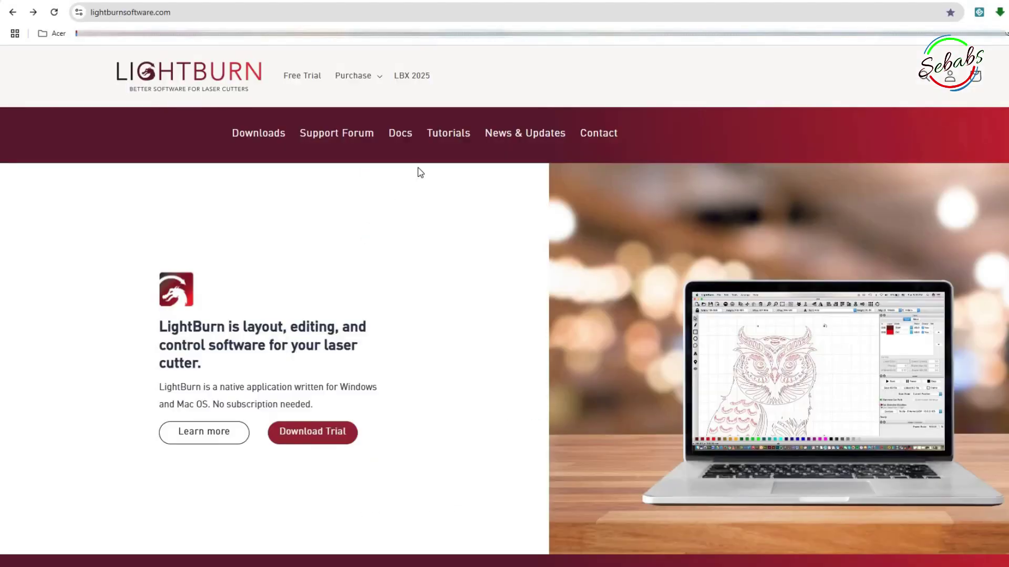
scroll(299, 412, "down", 15)
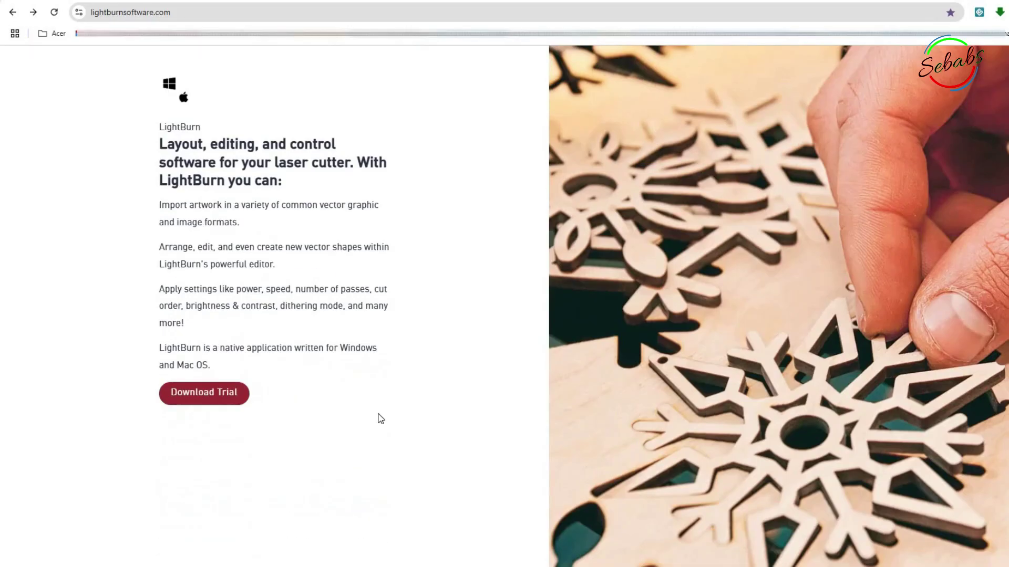
scroll(375, 145, "up", 15)
left_click(302, 75)
scroll(699, 387, "down", 5)
scroll(657, 257, "up", 5)
Compare the LightBurn Pro and LightBurn Core purchase pages.
mouse_move(345, 78)
left_click(367, 112)
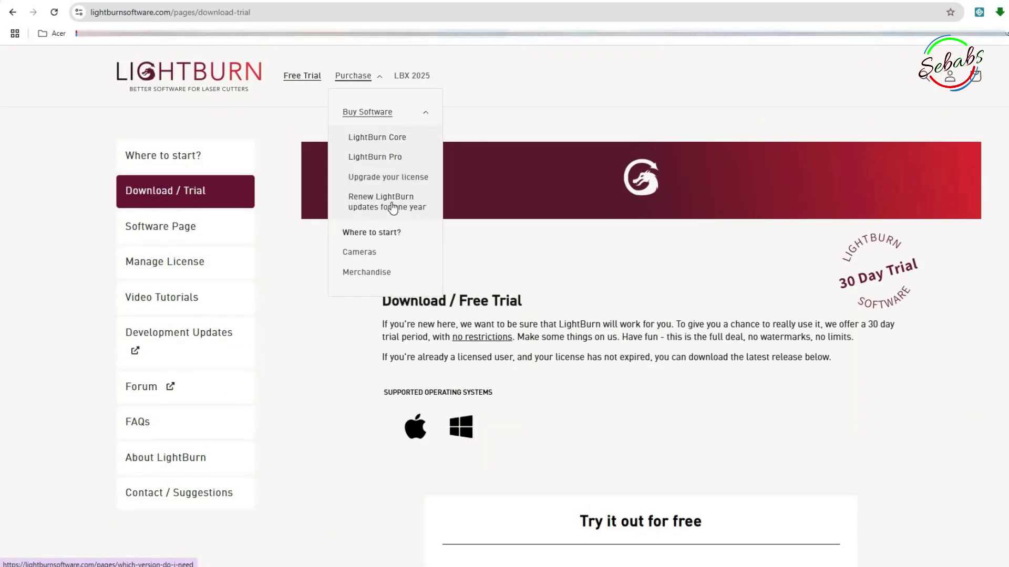
left_click(379, 161)
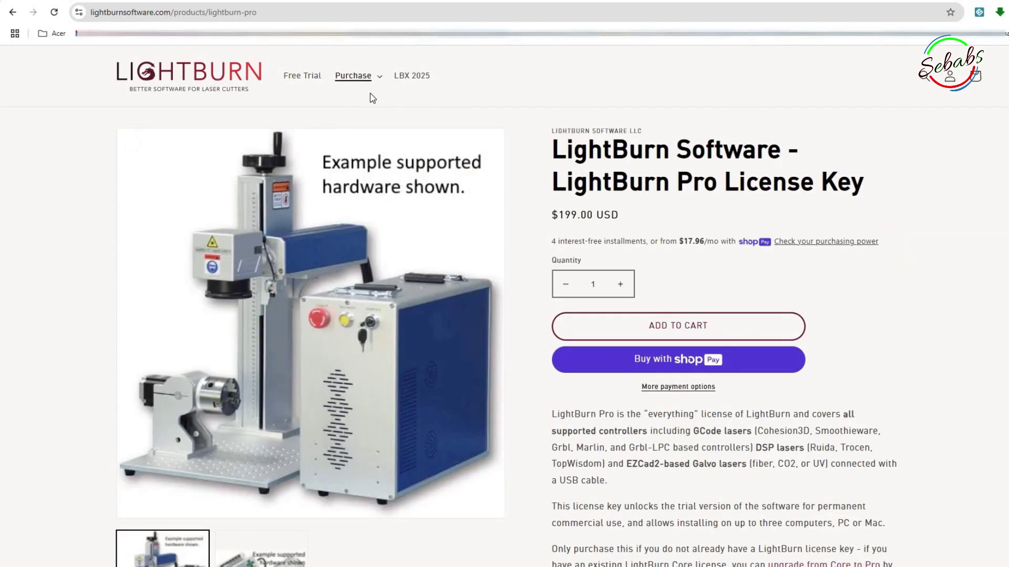
mouse_move(353, 77)
left_click(381, 140)
scroll(712, 299, "down", 10)
scroll(711, 300, "up", 10)
Return to the LightBurn home page, then open the LaserGRBL Download page.
left_click(205, 82)
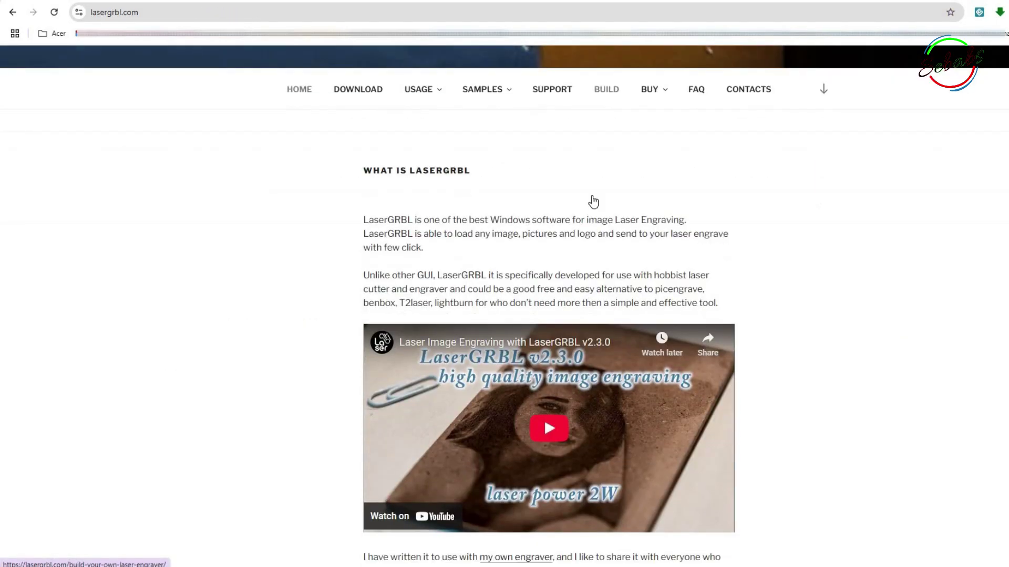
scroll(593, 199, "up", 3)
scroll(592, 195, "up", 1)
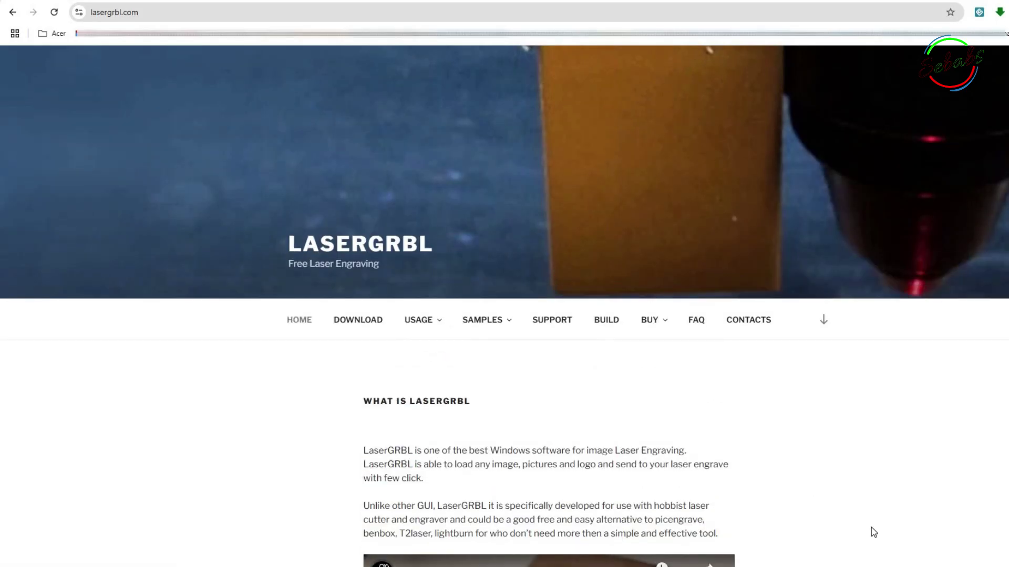
scroll(521, 325, "down", 20)
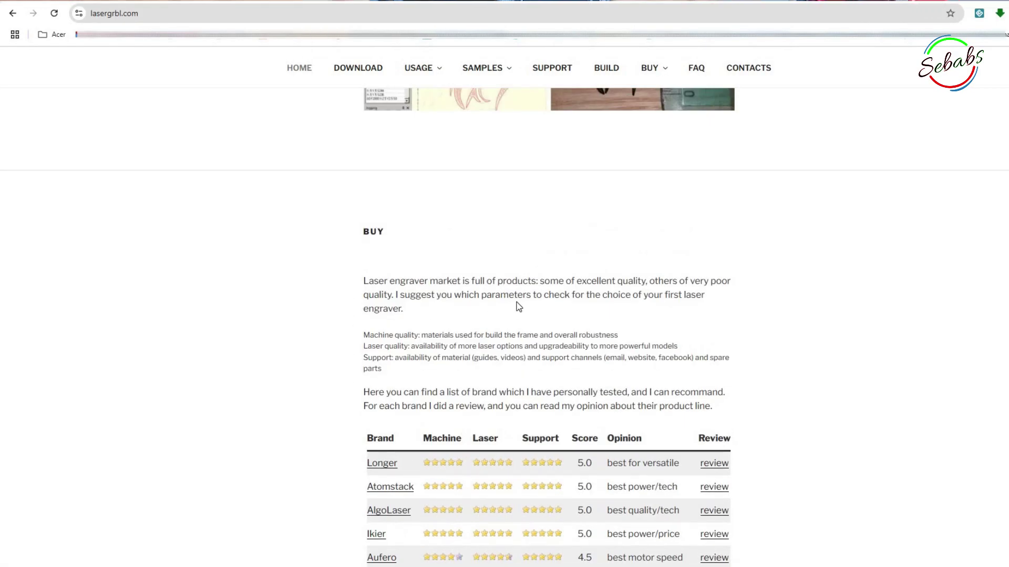
scroll(440, 340, "down", 7)
scroll(440, 341, "up", 1)
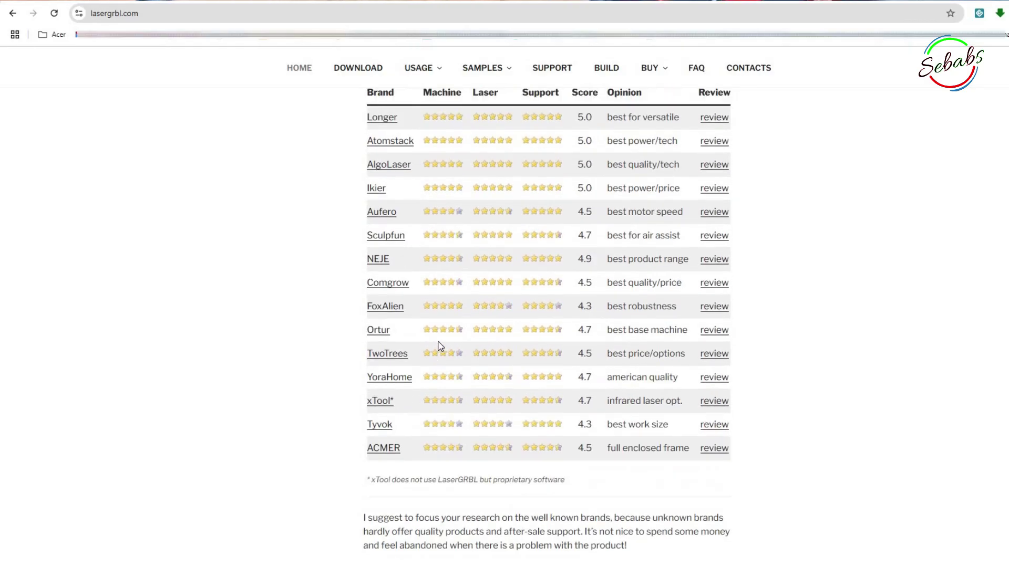
scroll(440, 346, "down", 10)
scroll(439, 346, "up", 20)
left_click(359, 70)
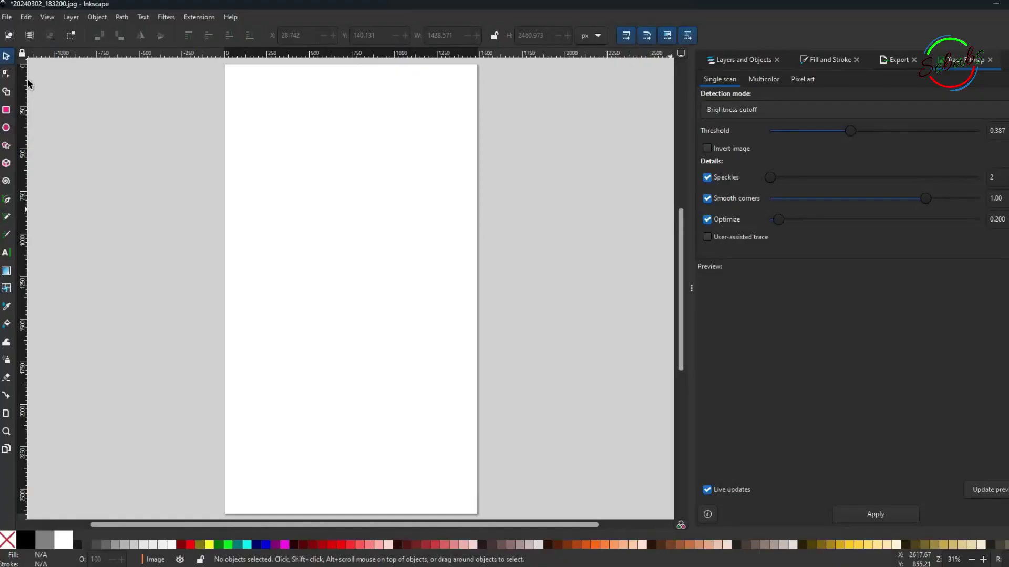
Import the image file onto the Inkscape page via File > Import, then view Etsy's Mixed Metal Jewelry category.
left_click(7, 17)
left_click(26, 156)
double_click(92, 86)
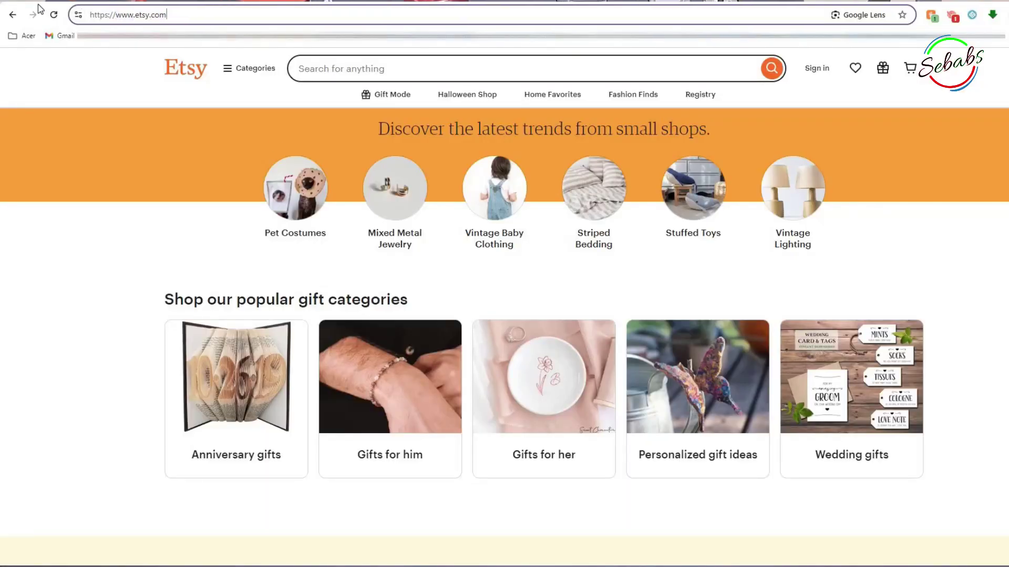
left_click(387, 178)
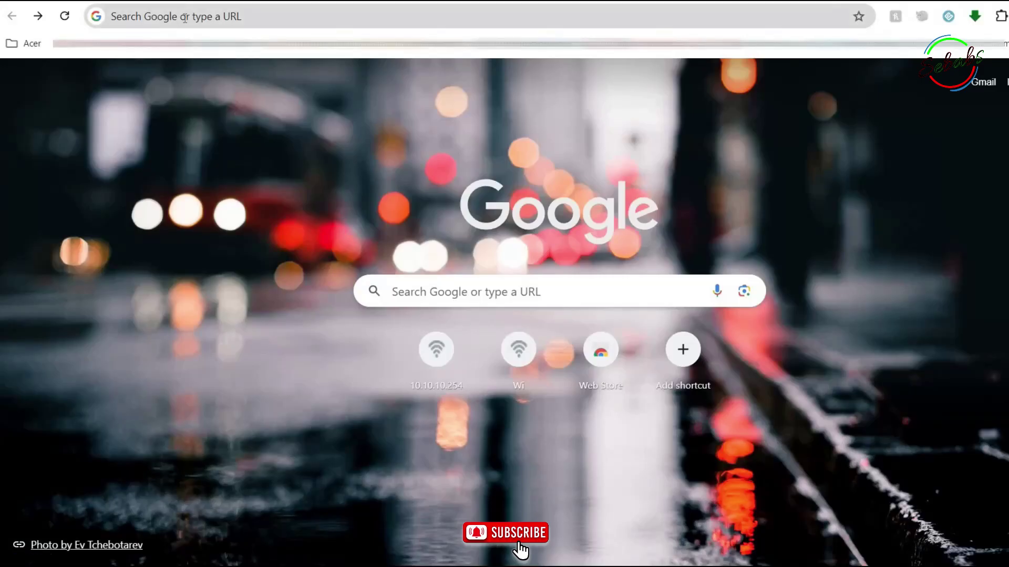
Search Google for 'lasergrbl', open lasergrbl.com, close the video popup, and go to DOWNLOAD.
left_click(399, 291)
type("lasergr")
key("Return")
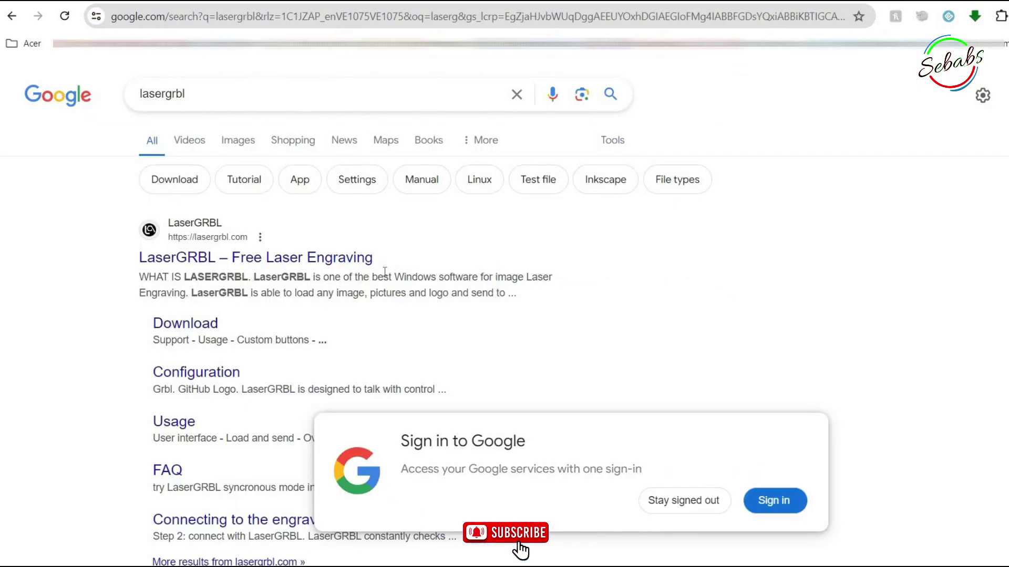
left_click(286, 261)
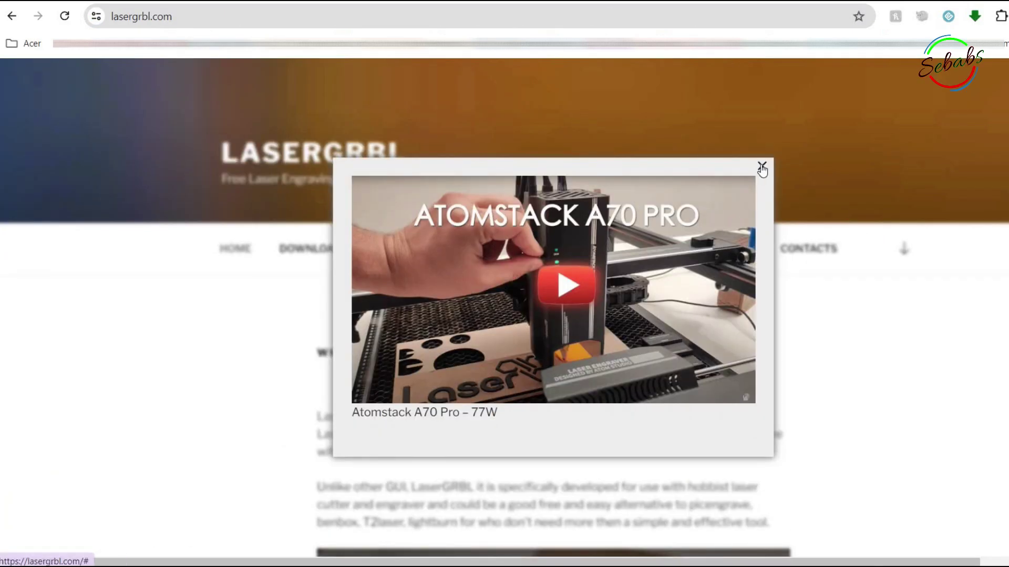
left_click(762, 168)
scroll(698, 331, "down", 10)
scroll(553, 311, "up", 15)
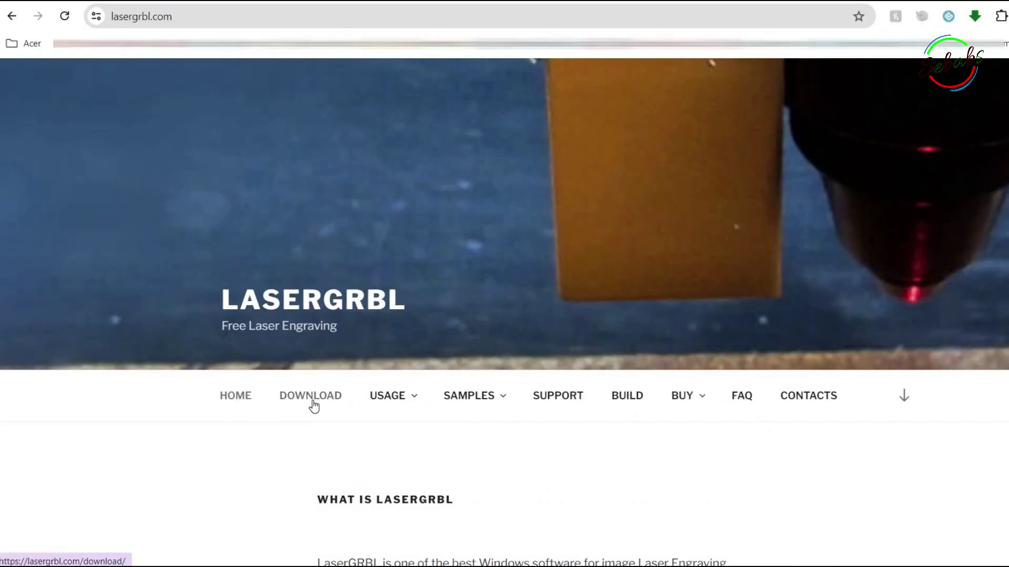
mouse_move(376, 406)
mouse_move(462, 408)
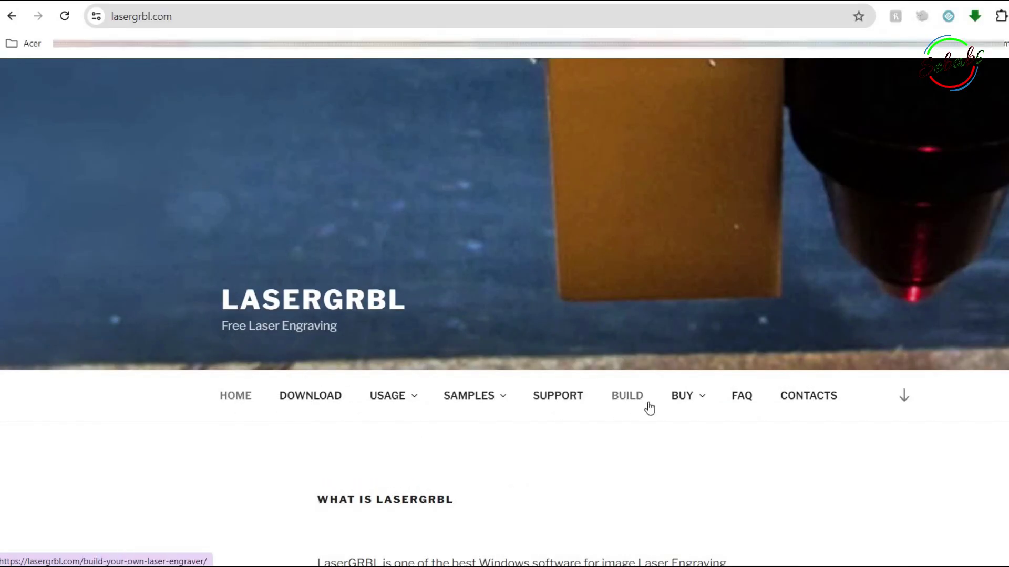
left_click(321, 400)
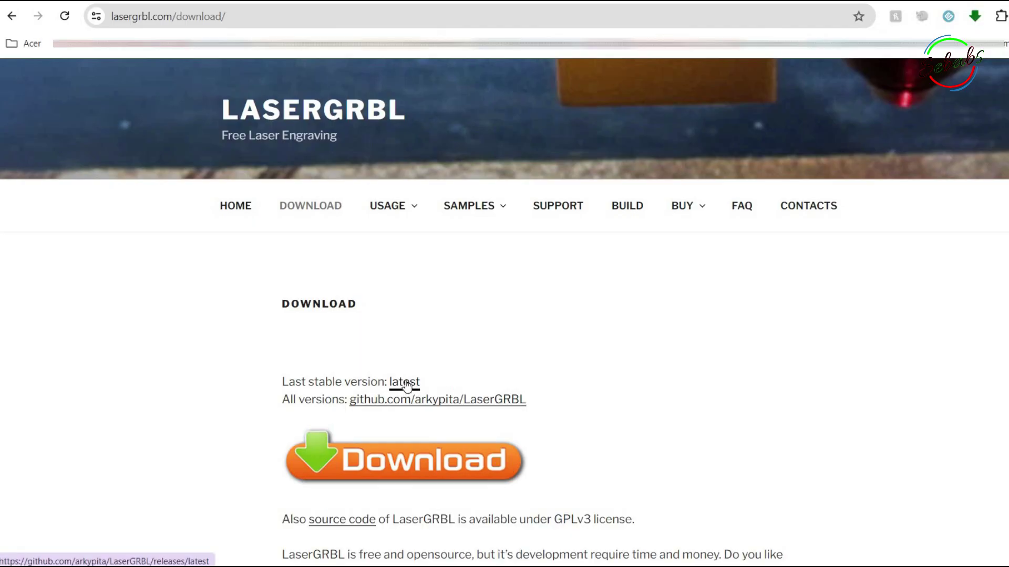
Look through the LaserGRBL release list on GitHub, including another page of releases.
scroll(399, 315, "down", 3)
left_click(394, 255)
scroll(479, 367, "down", 15)
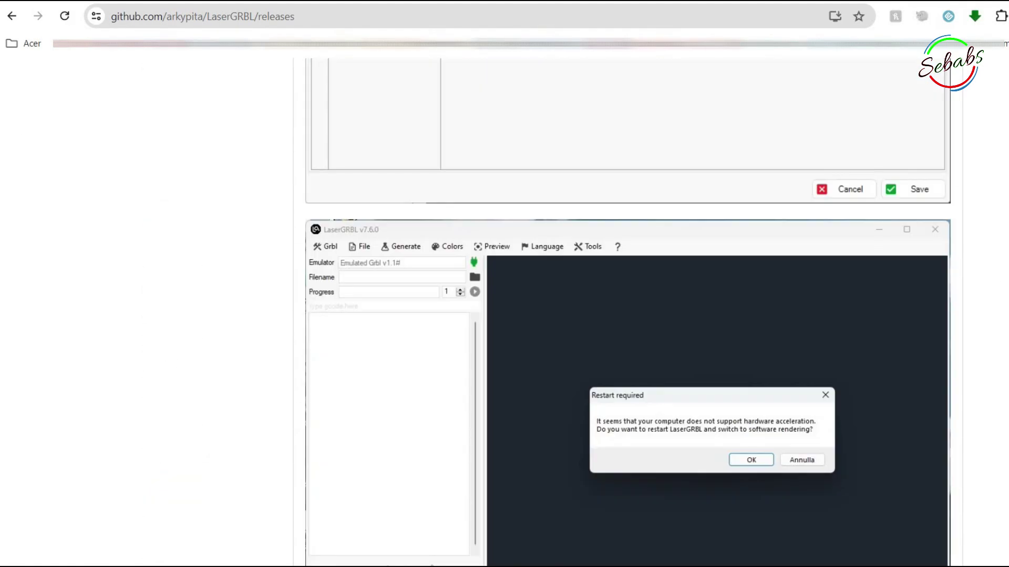
scroll(551, 263, "up", 20)
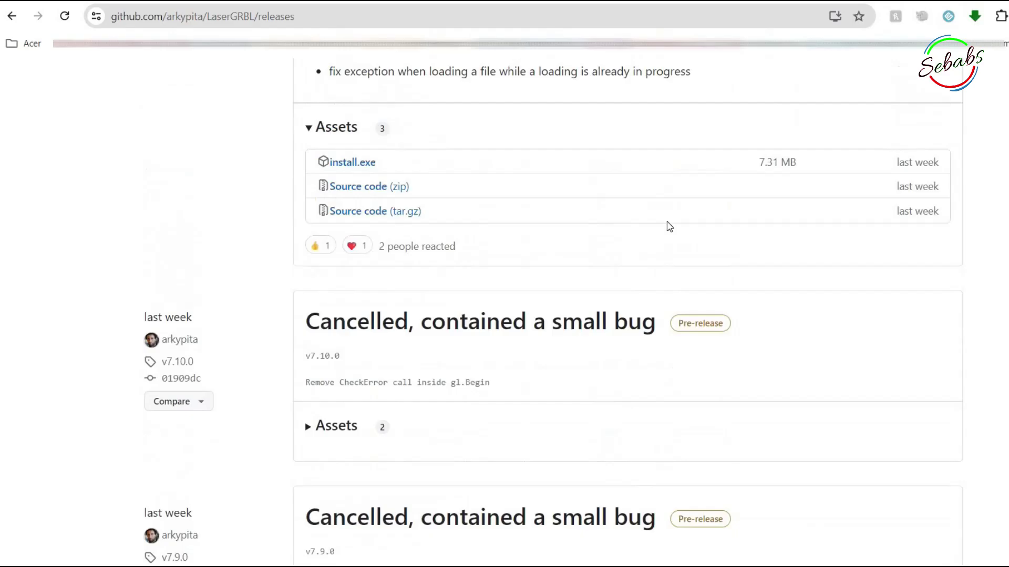
scroll(670, 226, "up", 4)
scroll(415, 378, "down", 20)
scroll(414, 378, "up", 5)
scroll(813, 368, "down", 15)
left_click(653, 452)
Go back from GitHub to the LaserGRBL Download page.
key("alt+Left")
key("alt+Left")
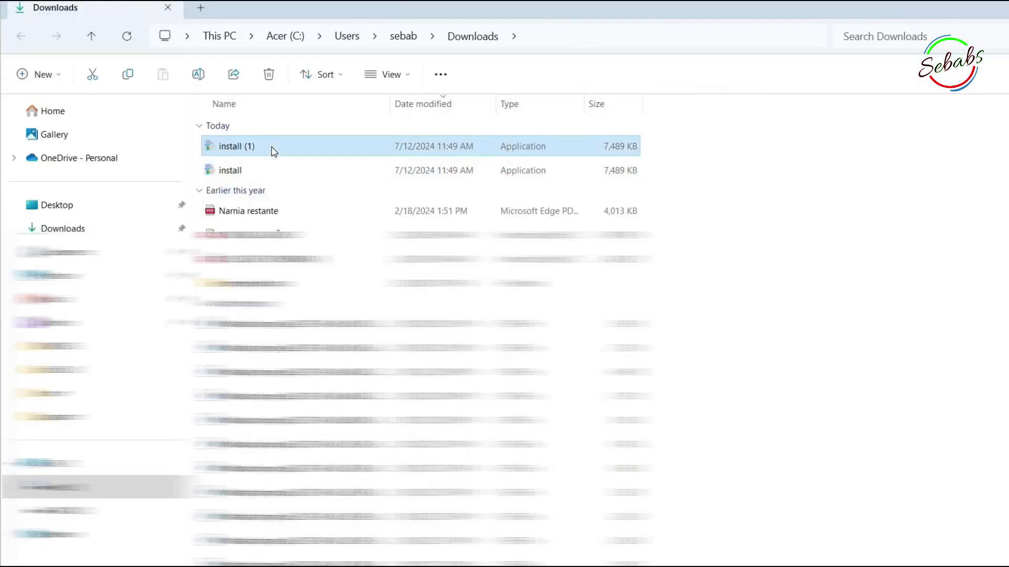
Delete the duplicate 'install (1)' and run 'install' past the SmartScreen warning via More info.
key("Delete")
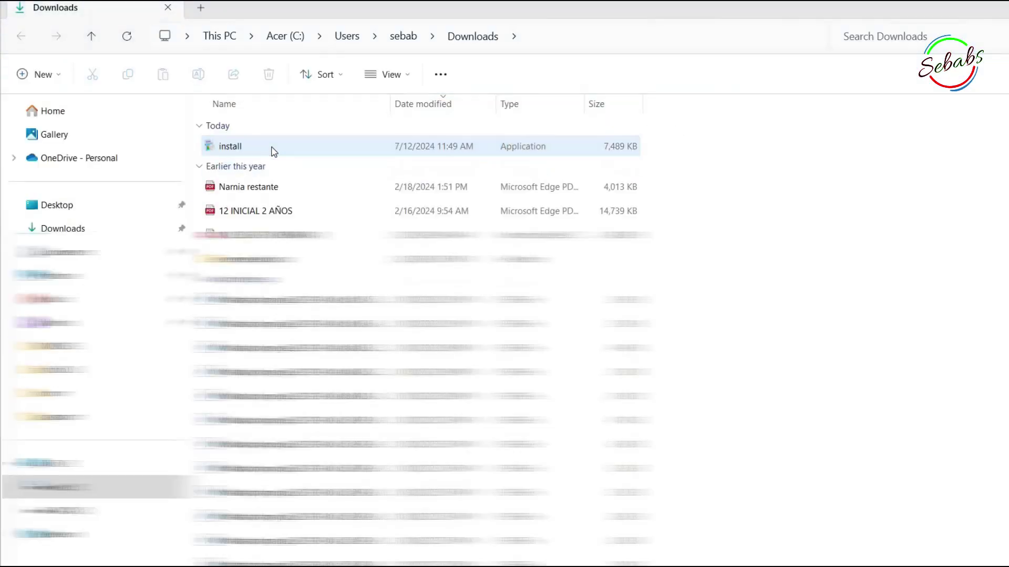
double_click(273, 149)
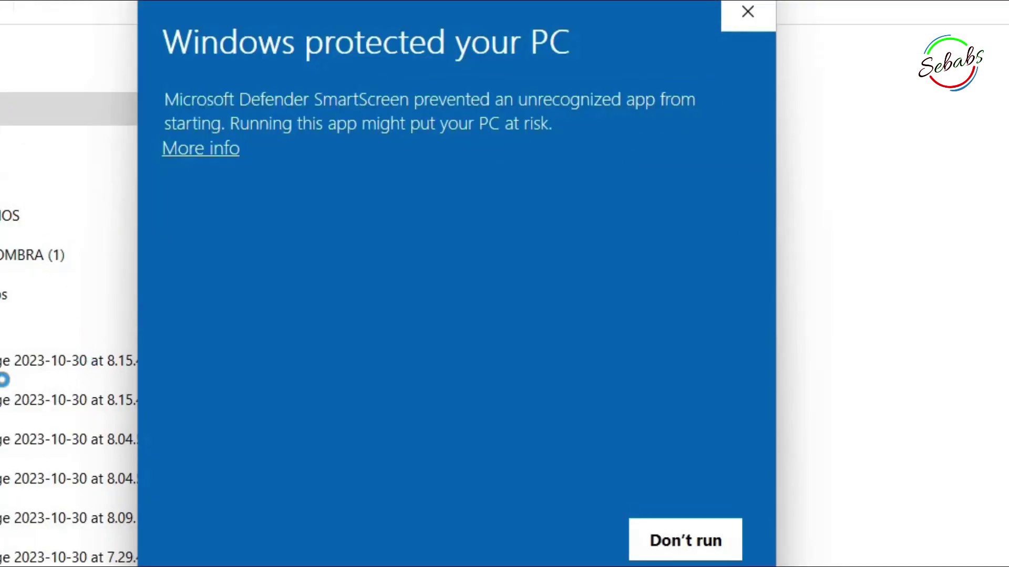
left_click(200, 148)
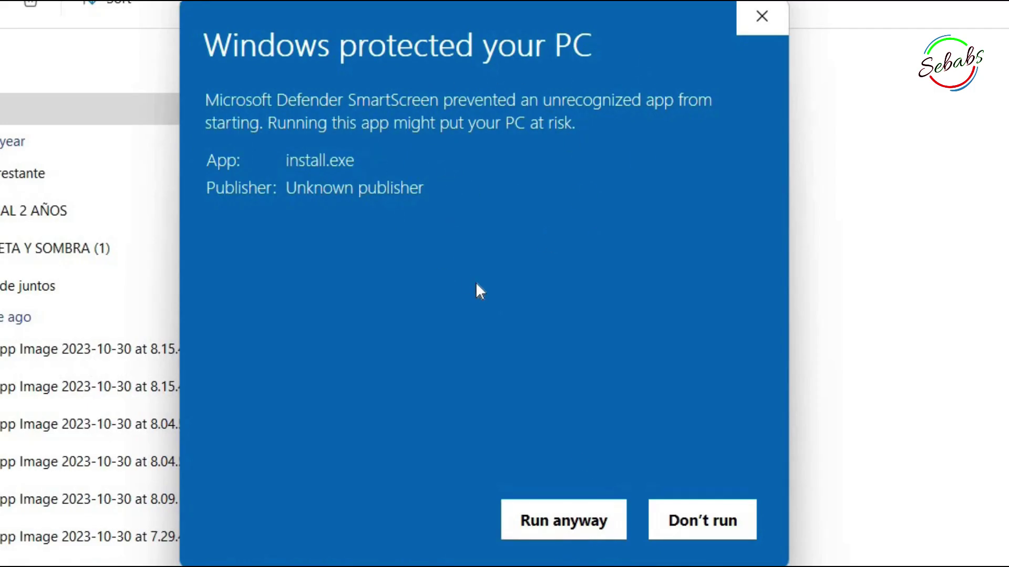
left_click(560, 536)
Install LaserGRBL to C:\Program Files (x86)\LaserGRBL with a desktop shortcut, then launch it.
left_click(573, 536)
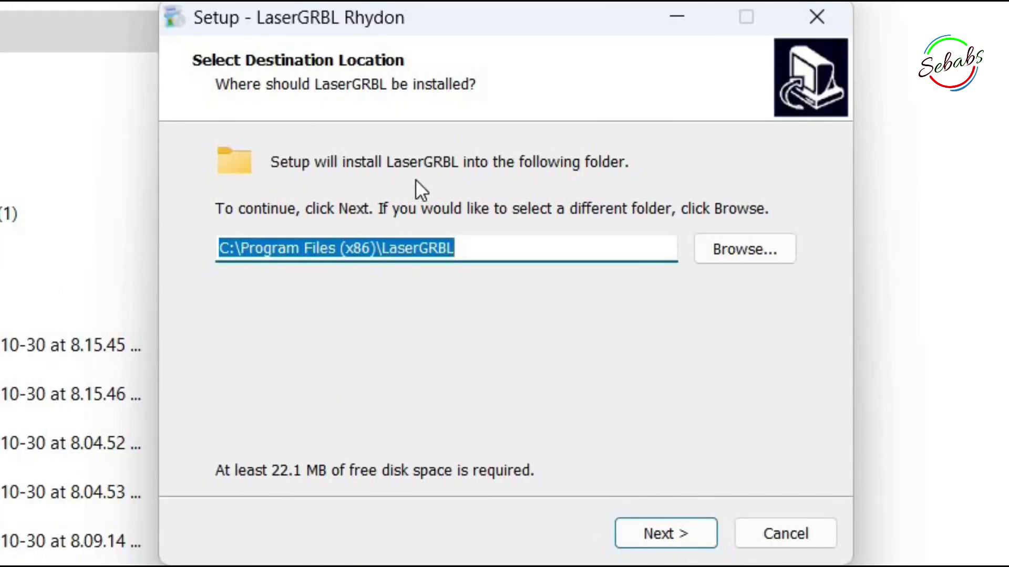
left_click(685, 531)
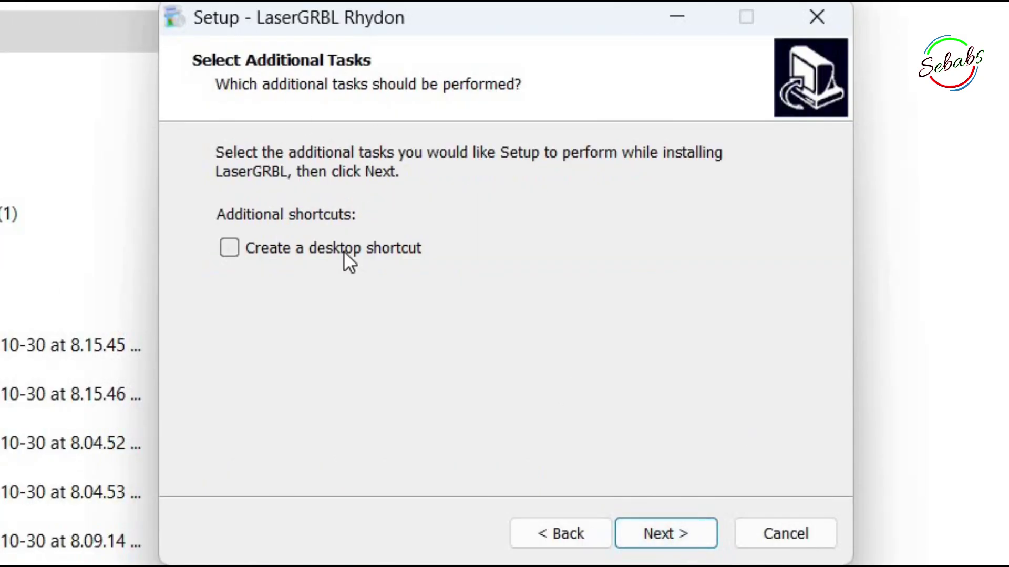
left_click(275, 246)
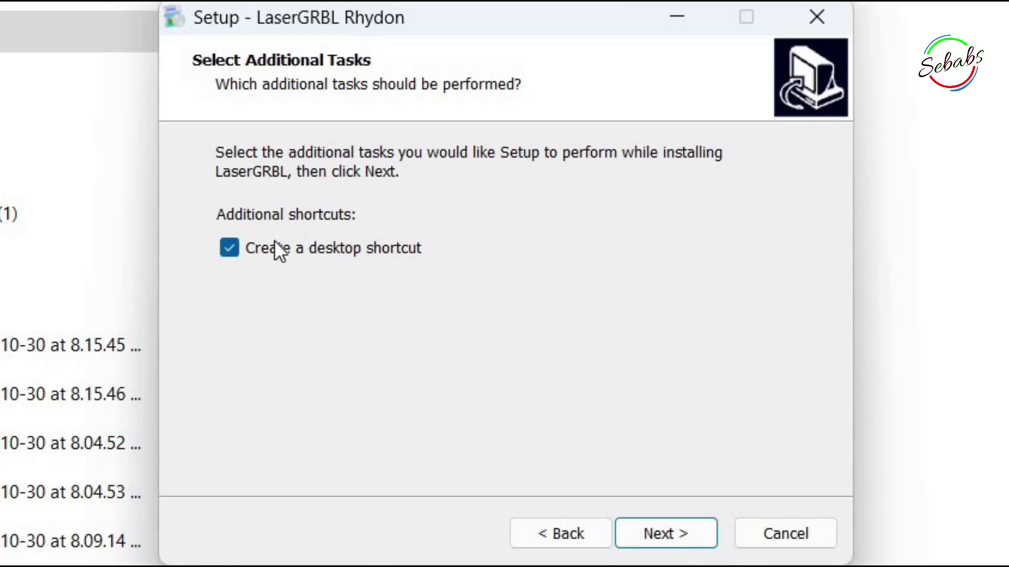
left_click(655, 536)
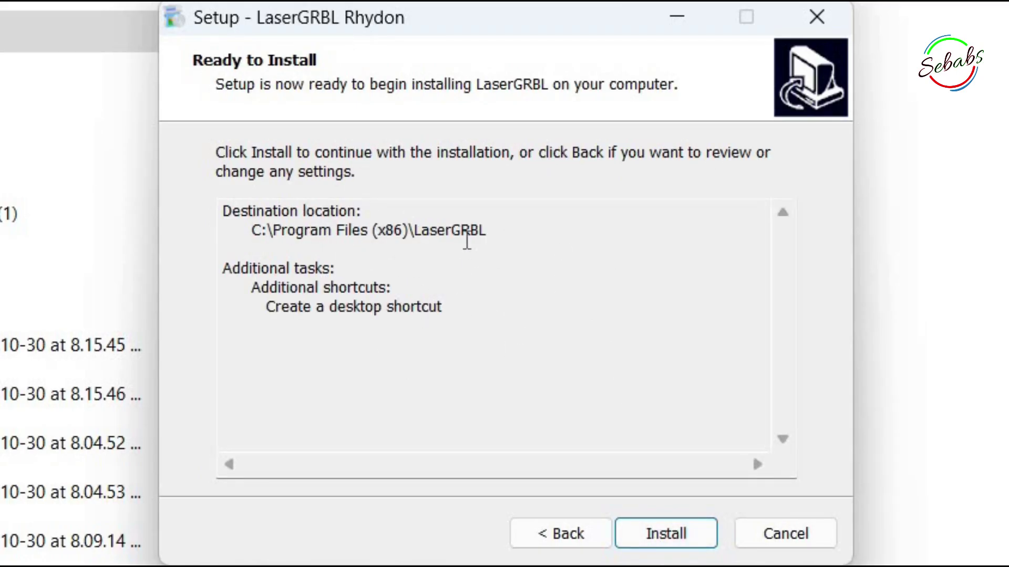
left_click(667, 537)
left_click(667, 538)
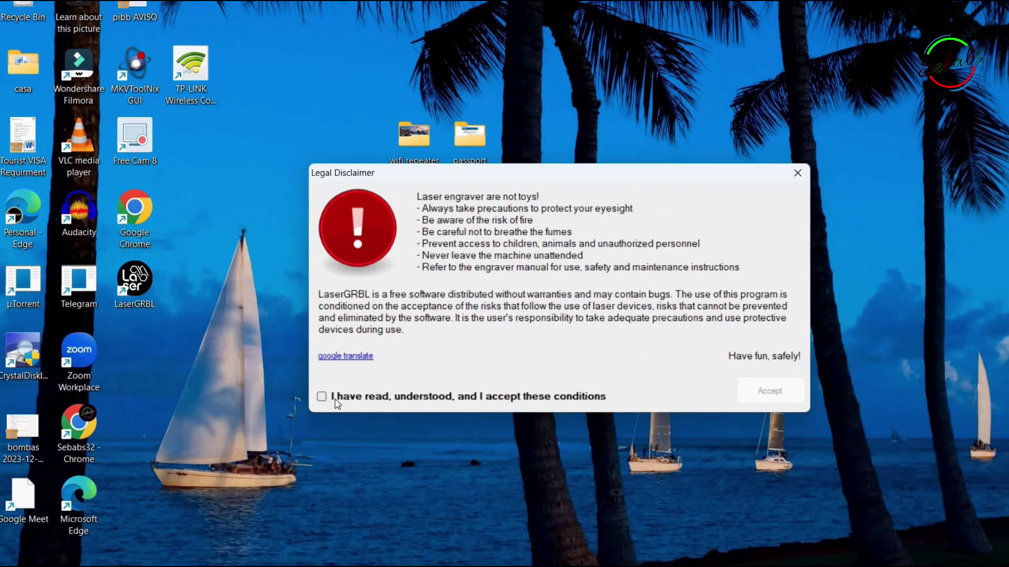
Tick 'I have read, understood, and I accept these conditions' and accept the disclaimer.
left_click(65, 479)
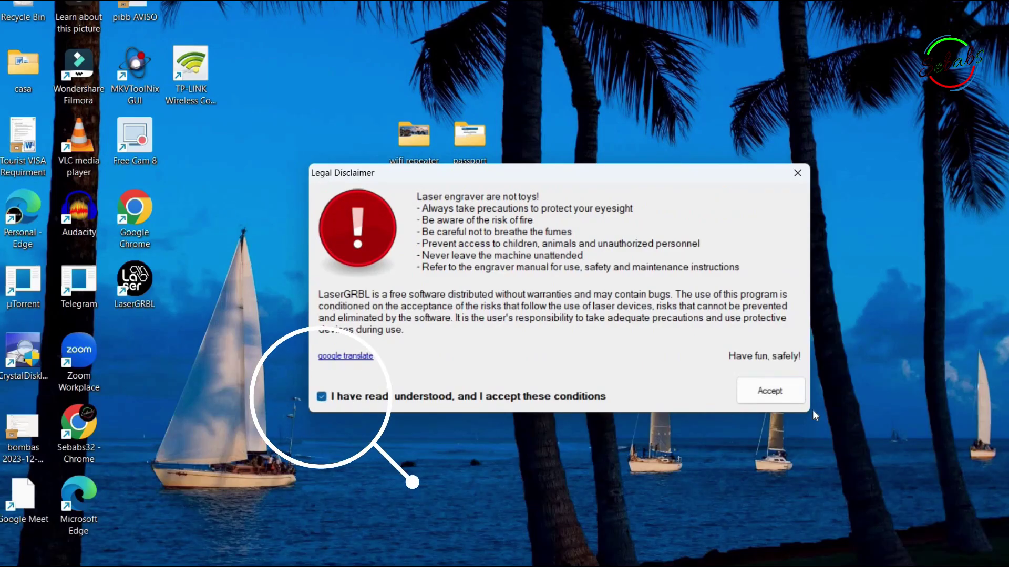
left_click(761, 395)
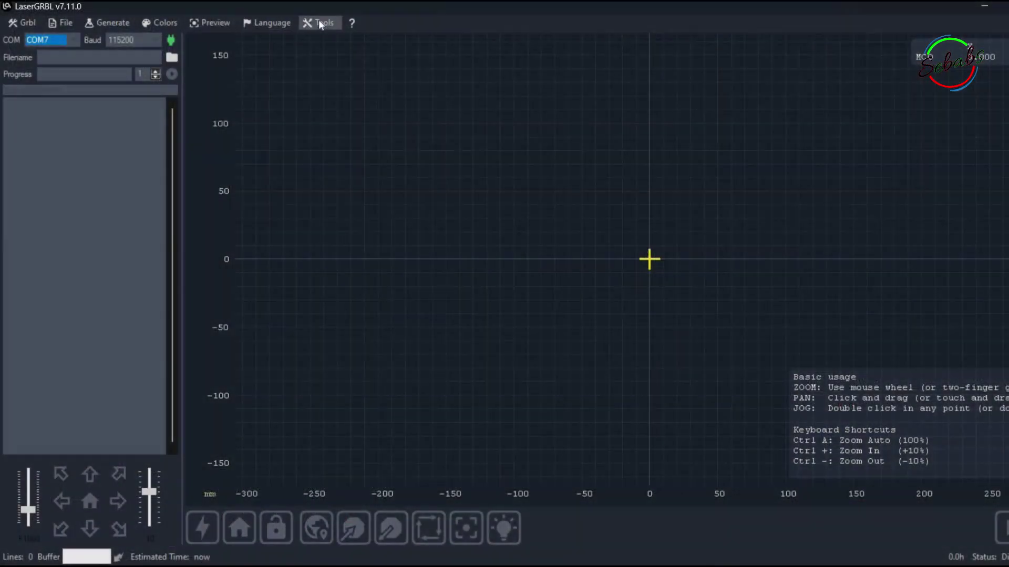
Install the CH340 driver from LaserGRBL's Tools menu and close the driver setup.
left_click(320, 23)
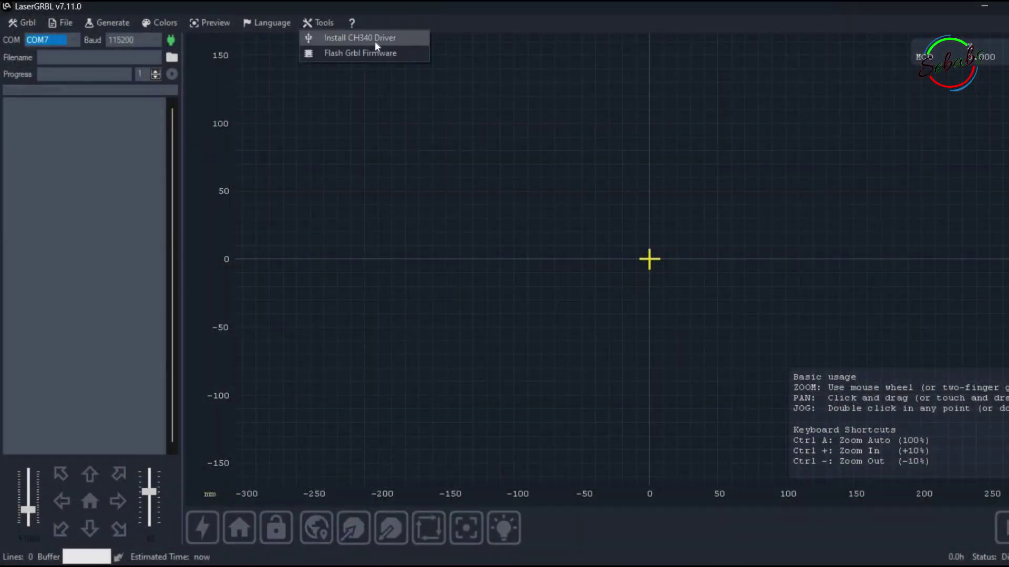
left_click(364, 41)
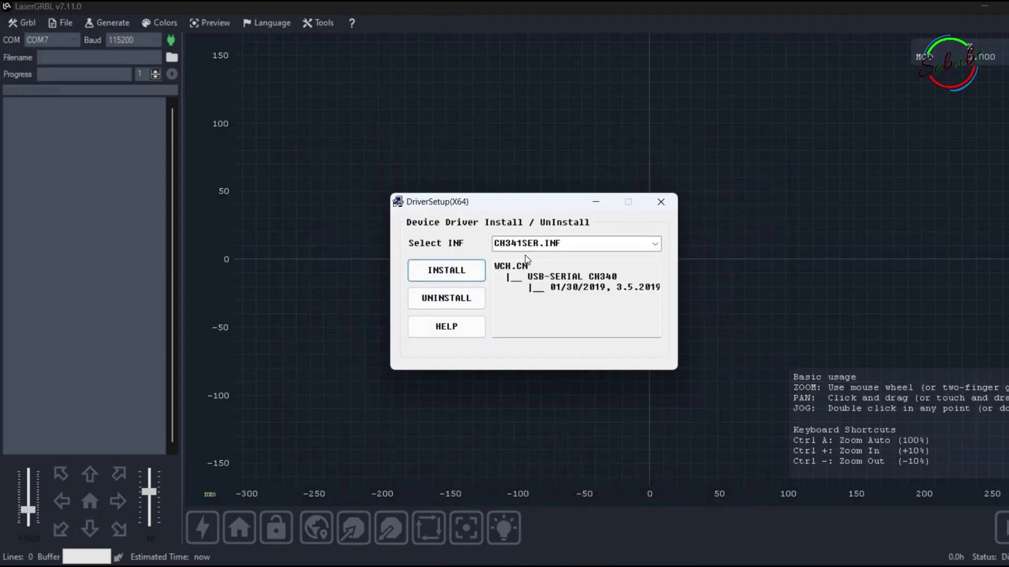
left_click(455, 273)
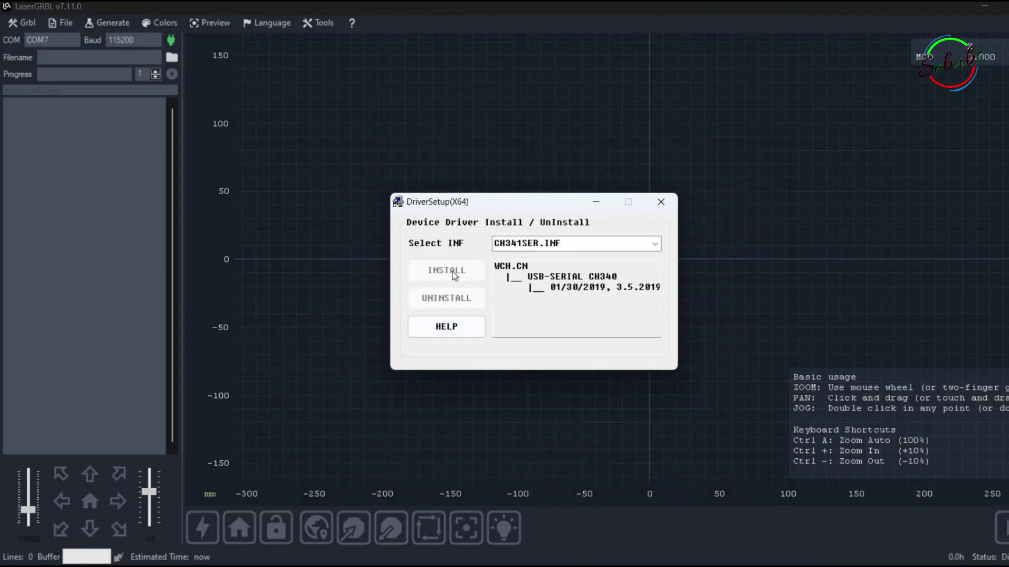
left_click(567, 336)
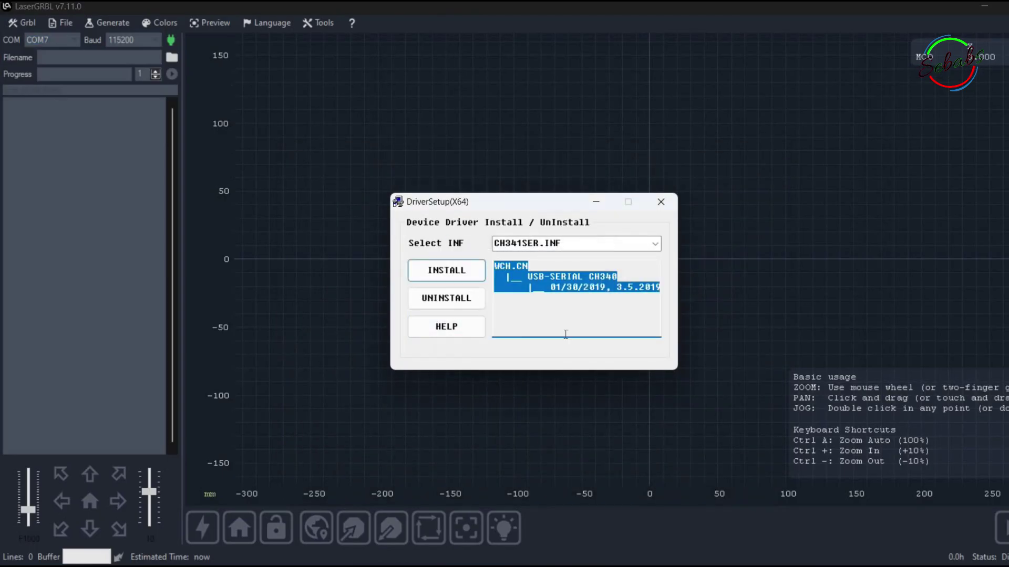
left_click(661, 202)
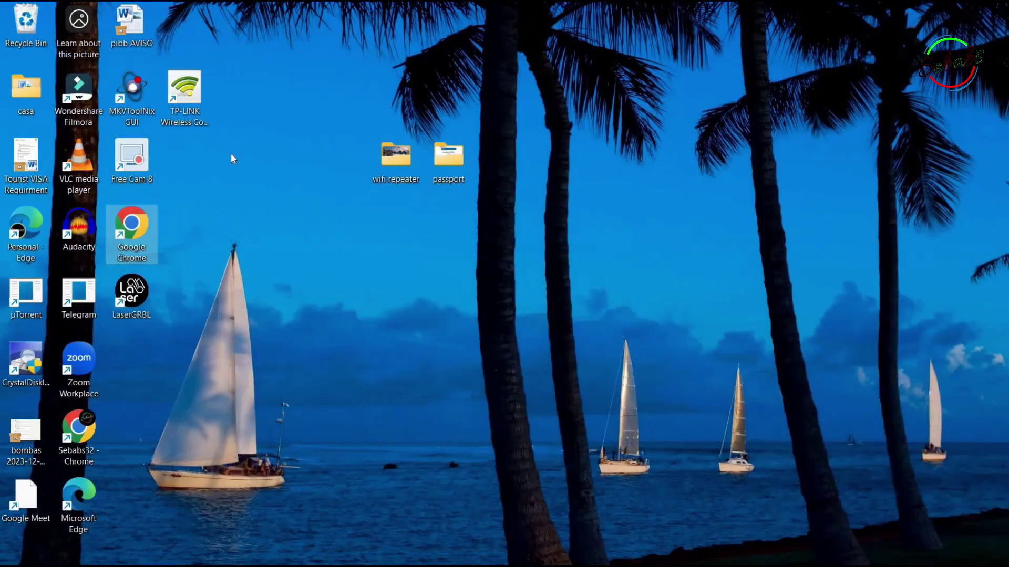
Relaunch LaserGRBL from the desktop and search the web for 'mecpow'.
double_click(131, 291)
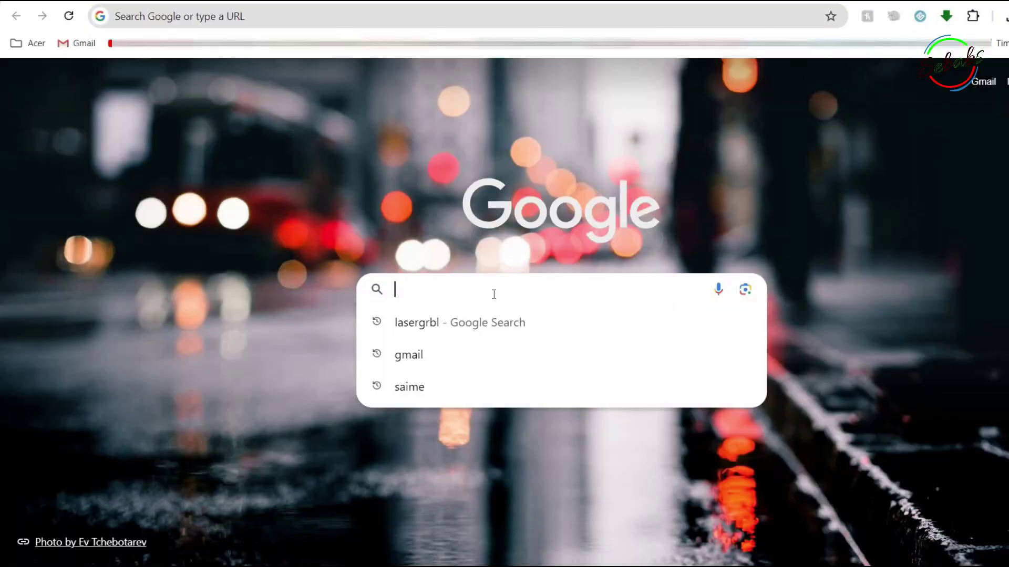
type("mecpow")
key("Return")
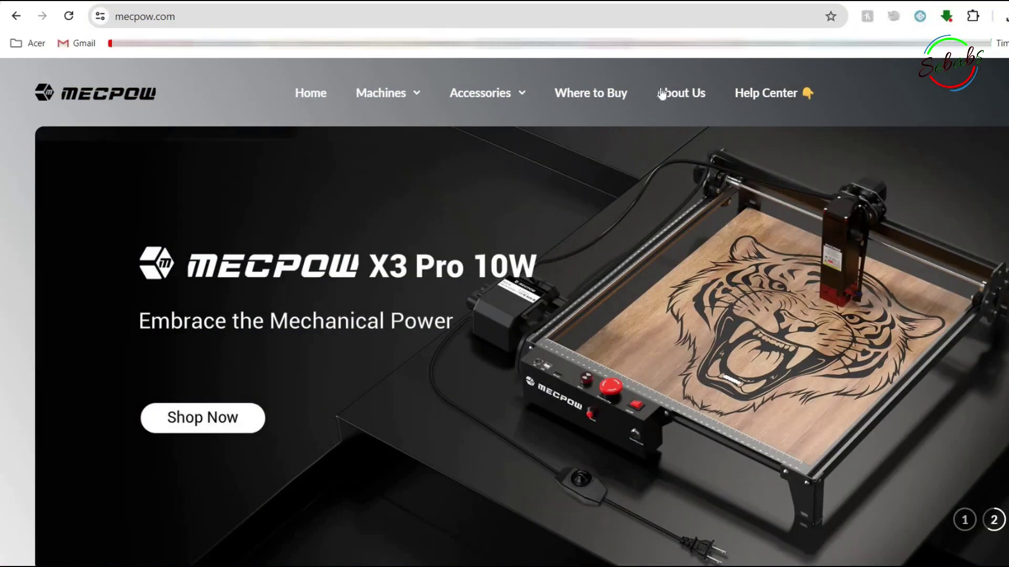
Browse Mecpow's About Us and Help Center pages.
left_click(677, 93)
scroll(679, 96, "down", 8)
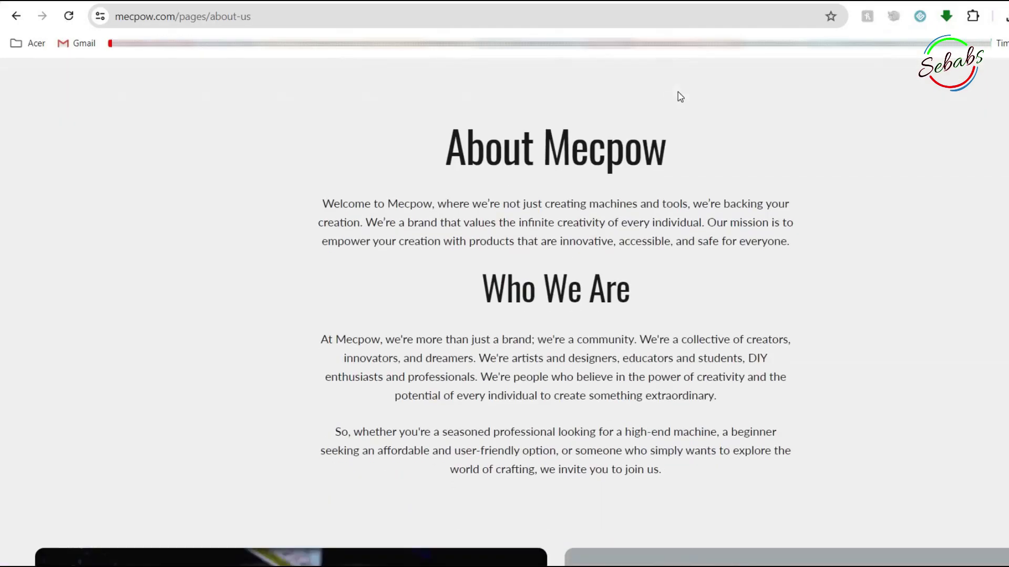
scroll(678, 95, "down", 5)
scroll(678, 95, "up", 15)
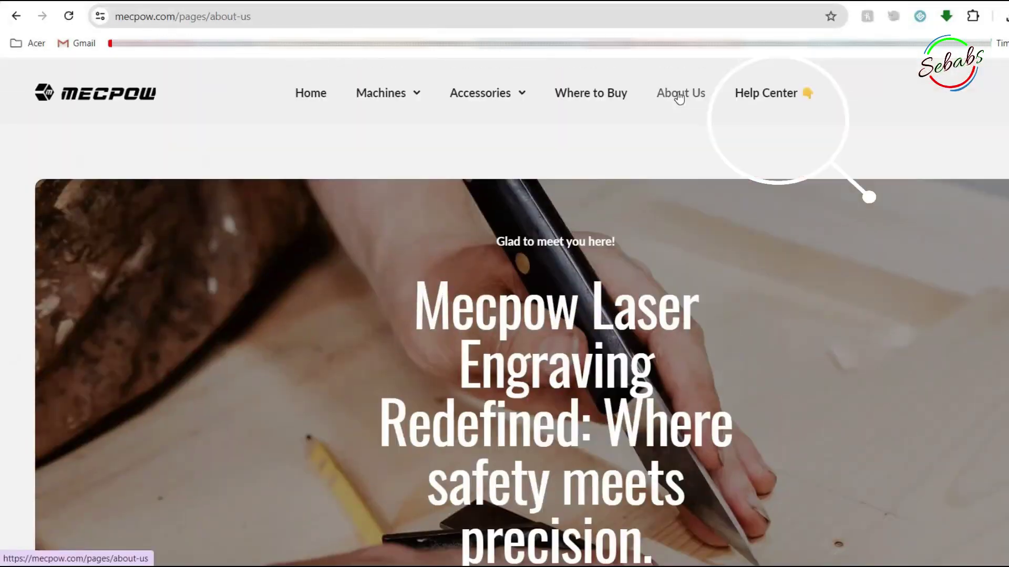
left_click(754, 94)
scroll(578, 389, "down", 10)
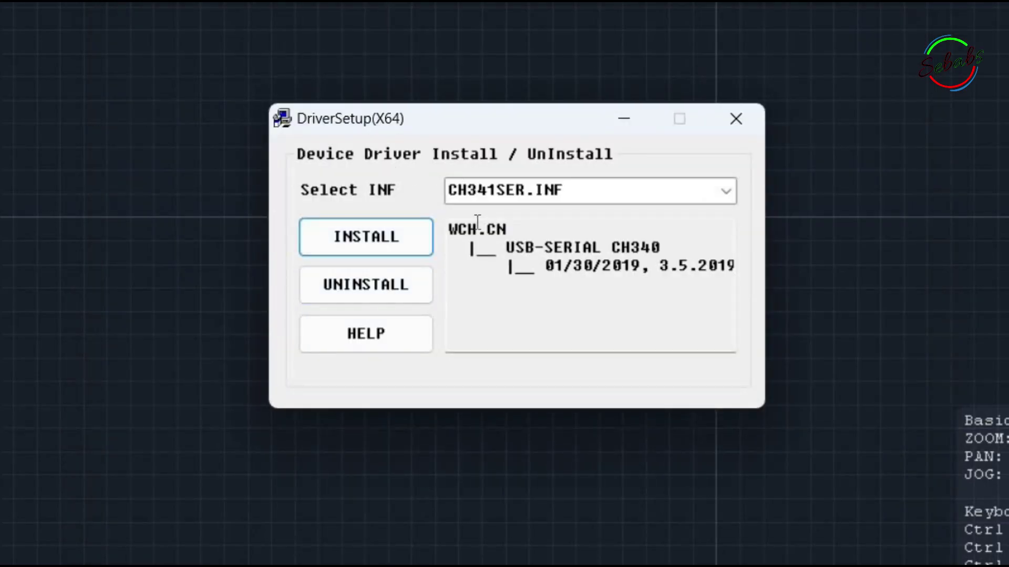
Install CH341SER.INF in DriverSetup (X64) and dismiss the 'Driver install success!' message.
left_click(376, 239)
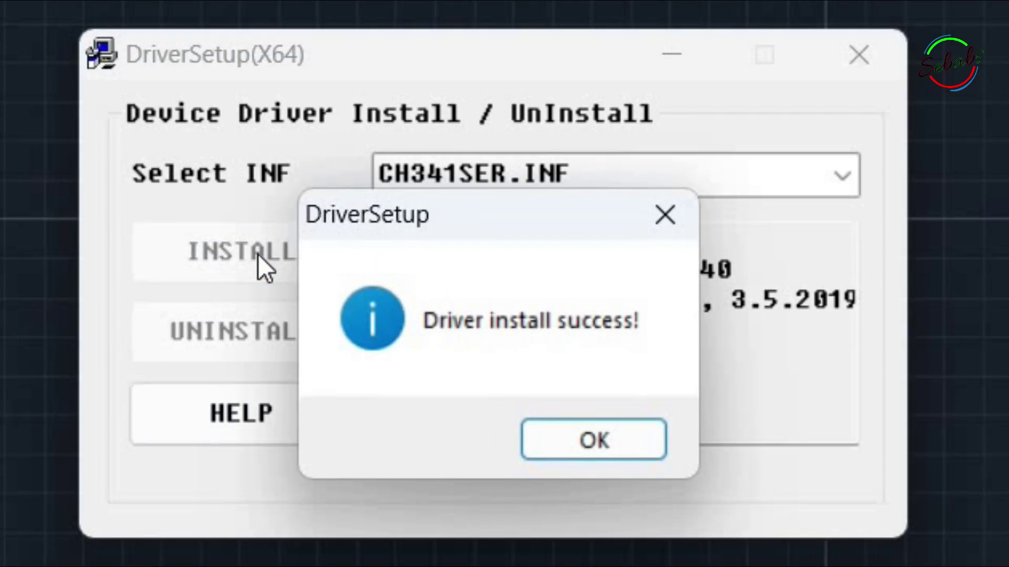
left_click(581, 434)
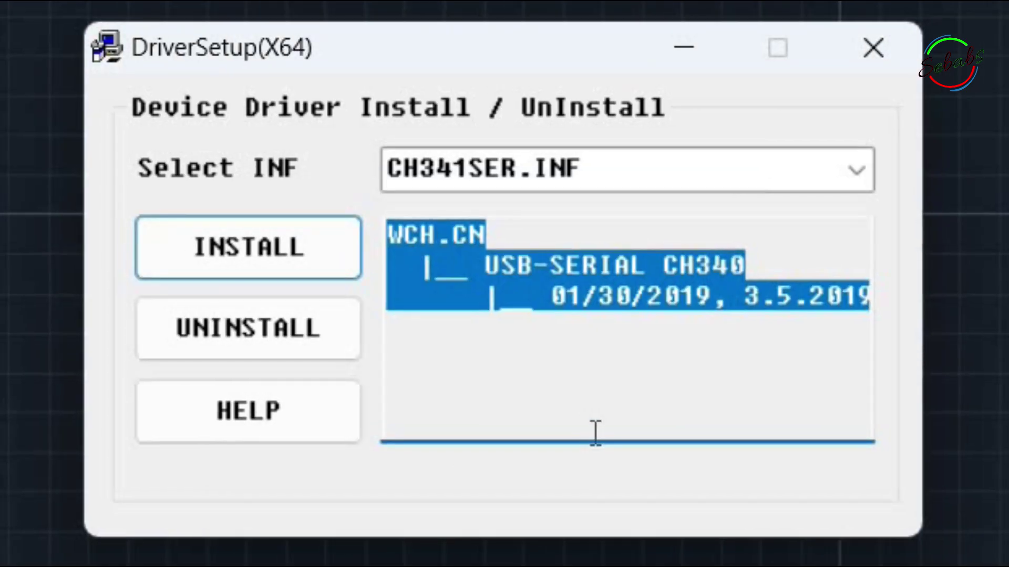
Close the driver setup window and connect to the MKS DLC32 controller running Grbl 1.1h.
left_click(873, 47)
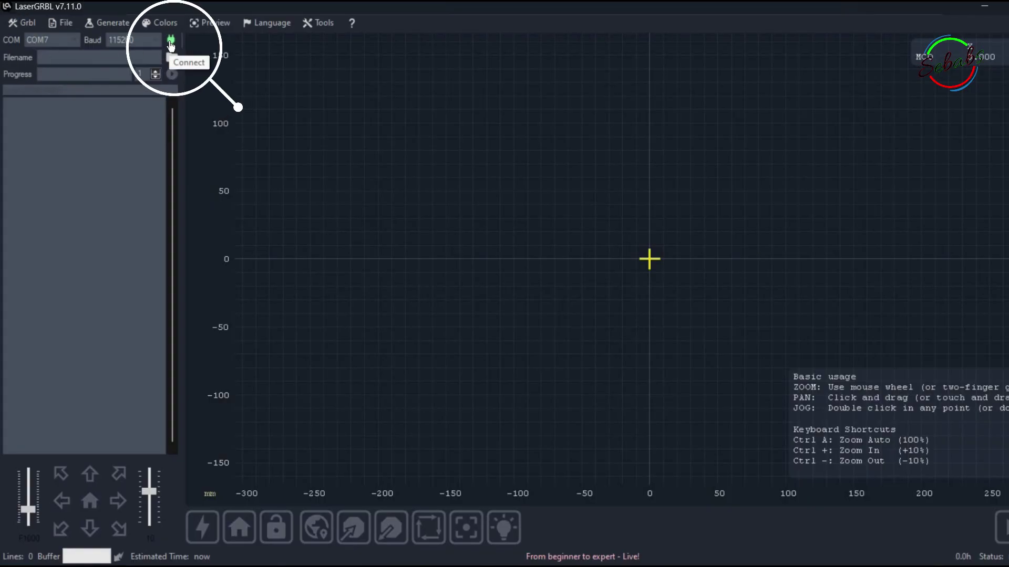
left_click(171, 42)
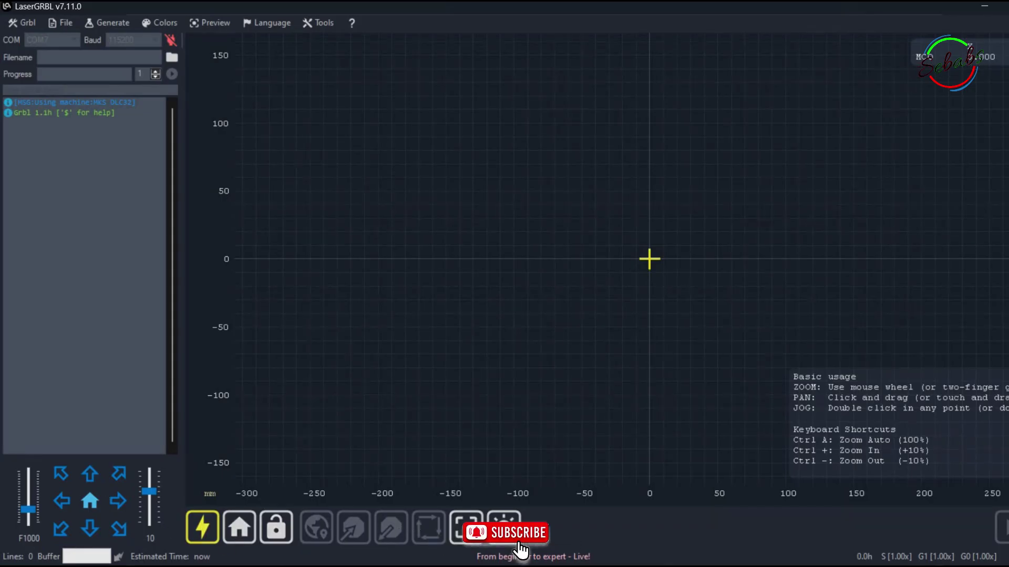
left_click(23, 24)
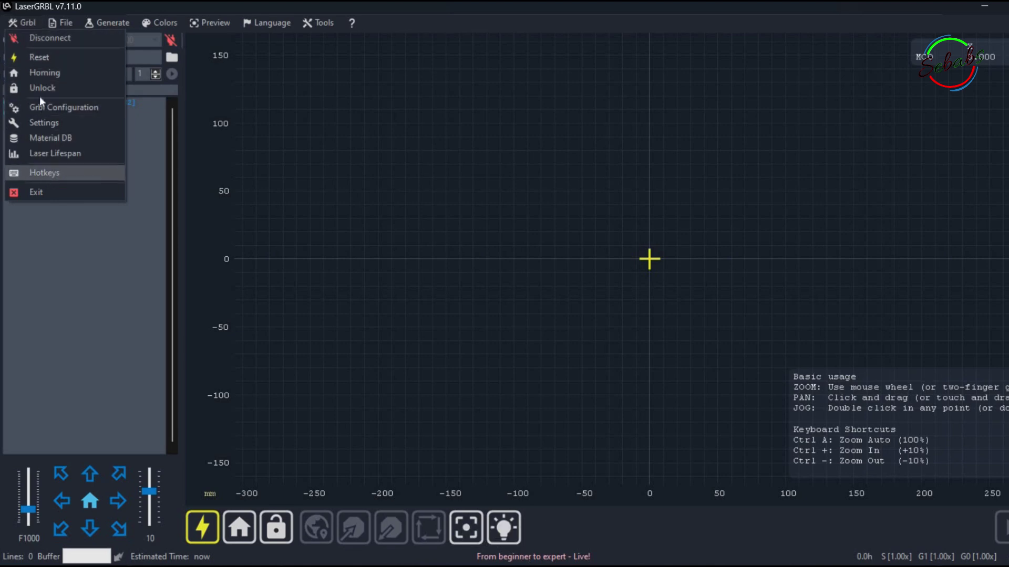
Look through the File and tools menus, then dismiss the open tools list.
left_click(63, 23)
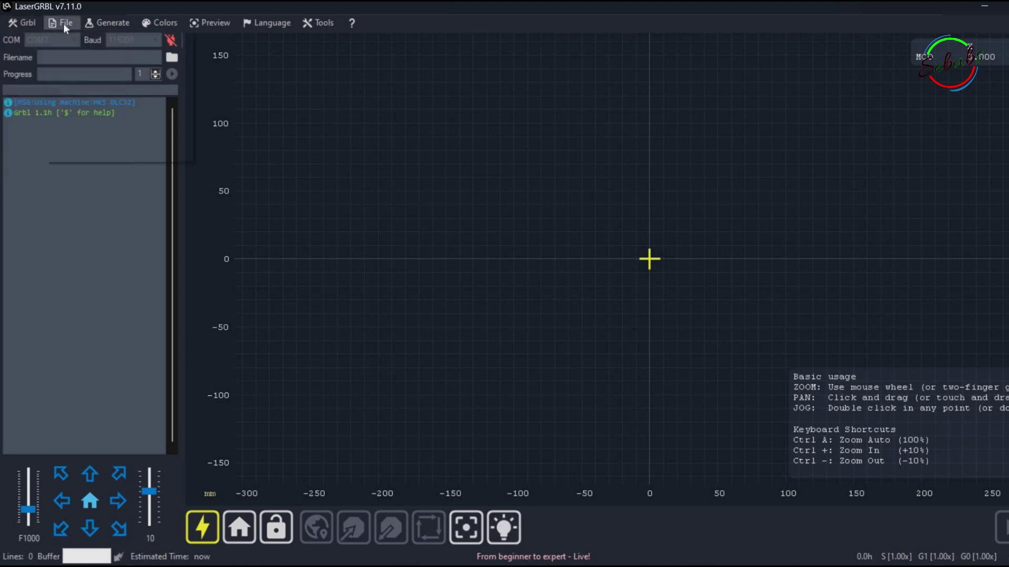
left_click(63, 24)
left_click(63, 23)
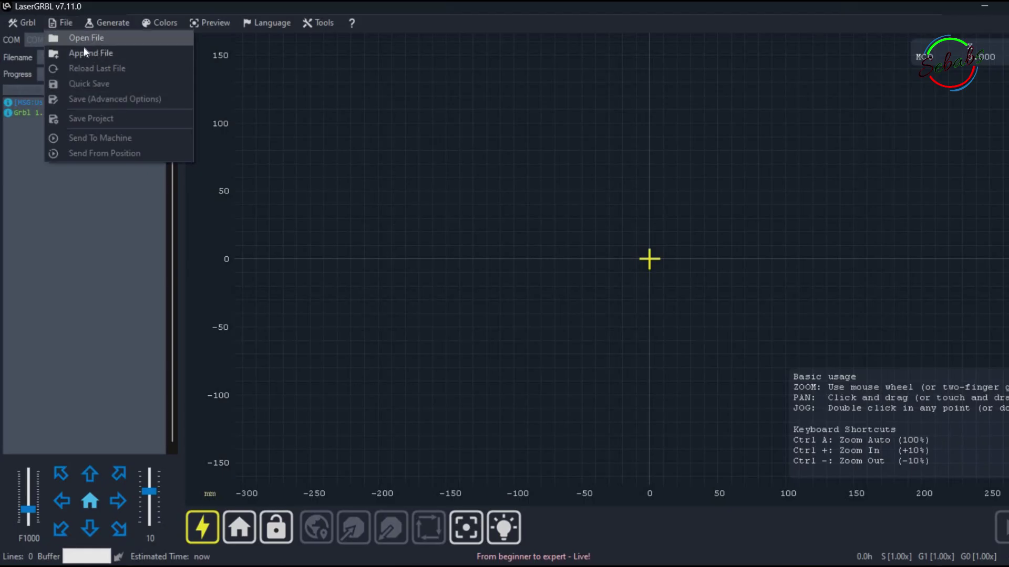
mouse_move(110, 20)
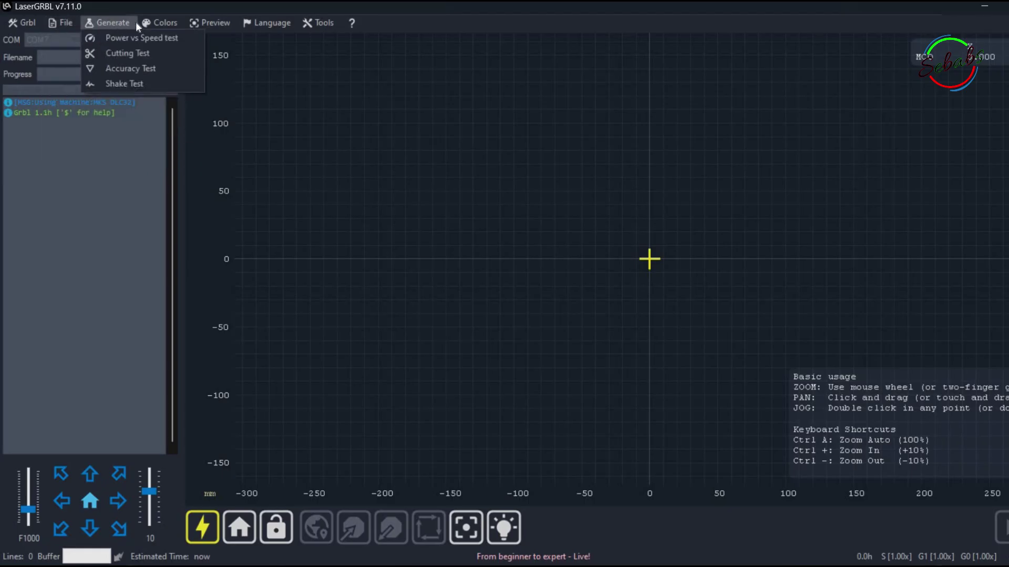
mouse_move(262, 26)
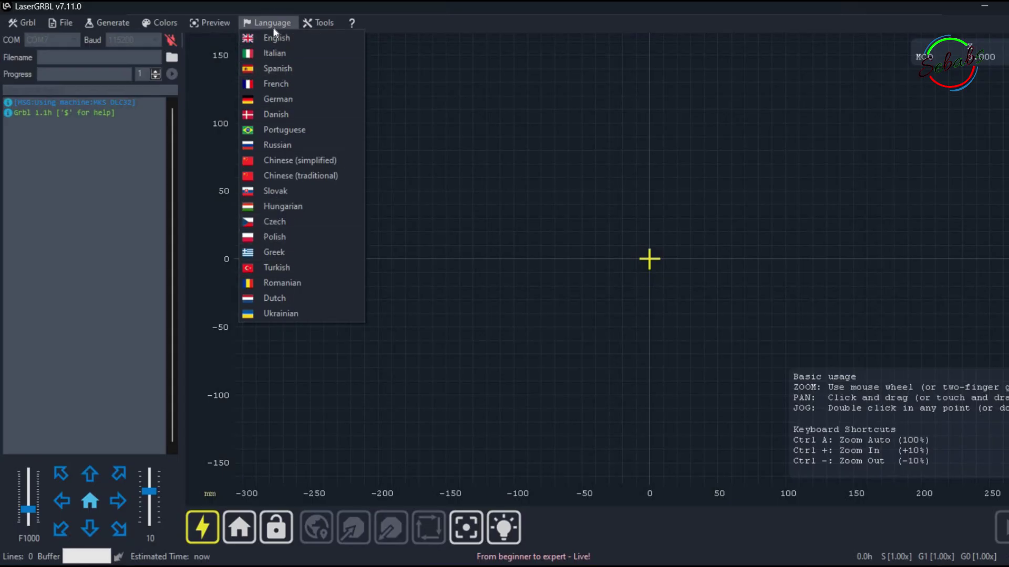
mouse_move(317, 27)
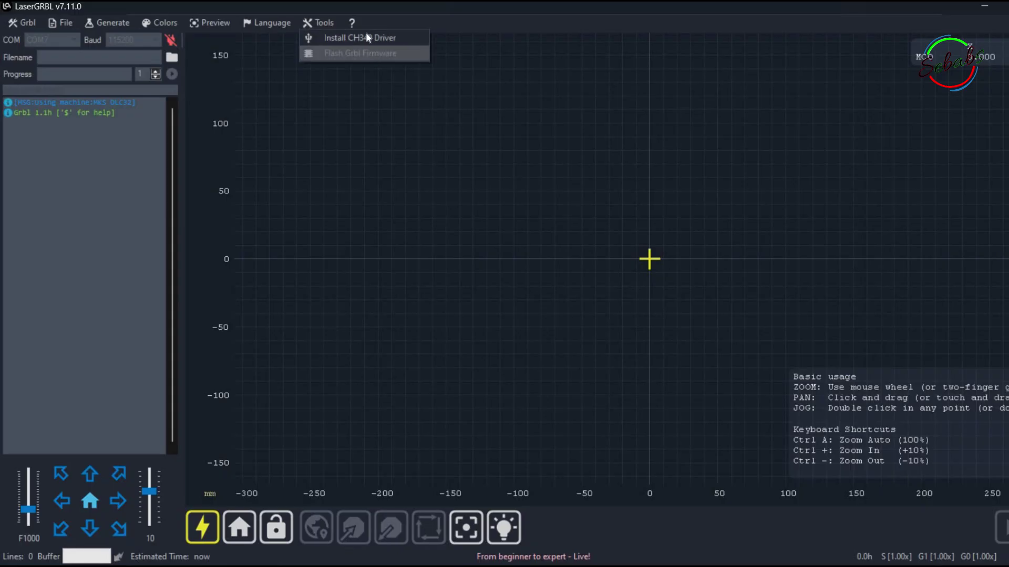
left_click(338, 145)
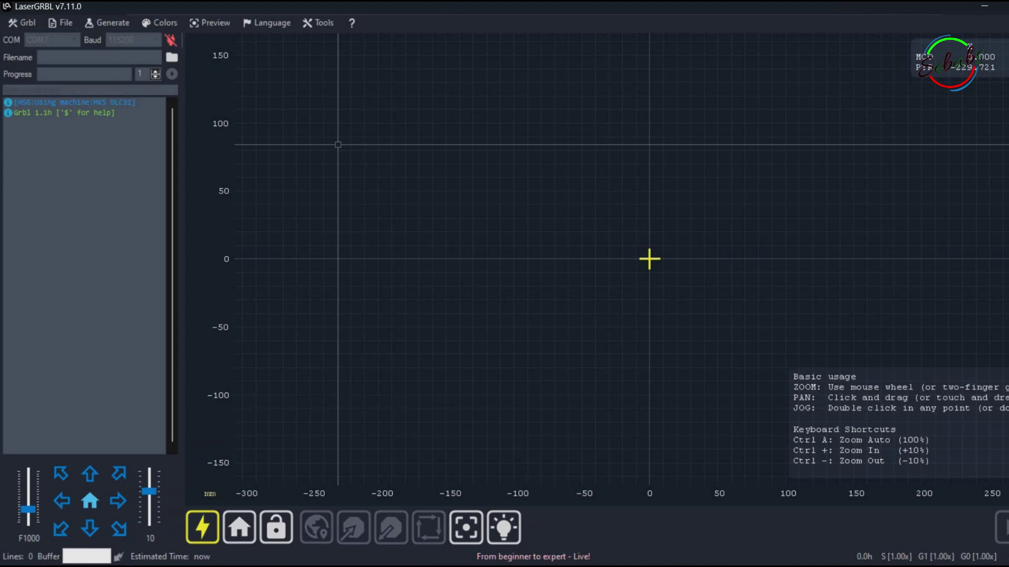
On lasergrbl.com, open the Custom buttons documentation page and scroll to the download section.
left_click(619, 502)
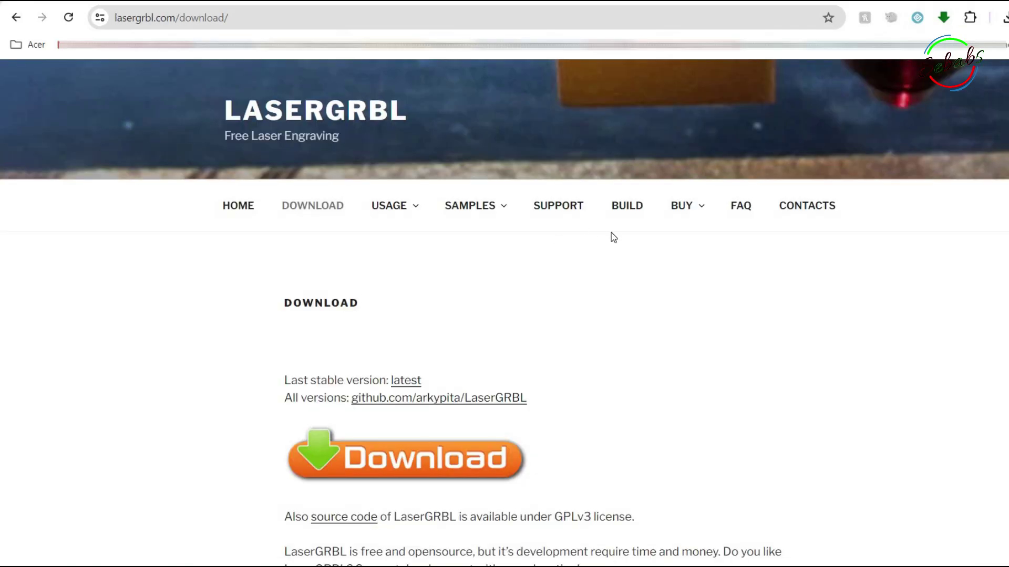
mouse_move(394, 213)
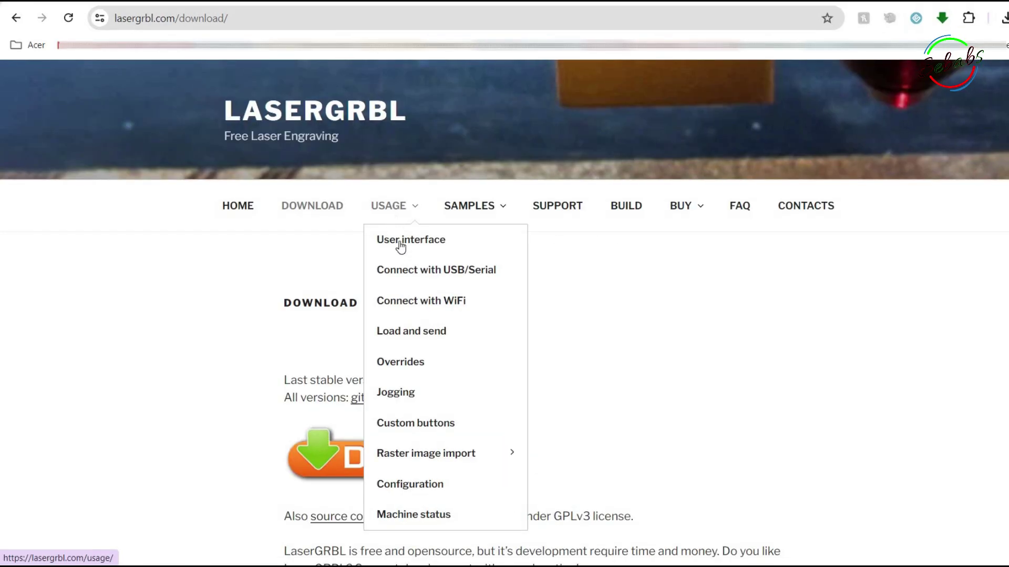
left_click(422, 432)
scroll(822, 388, "down", 15)
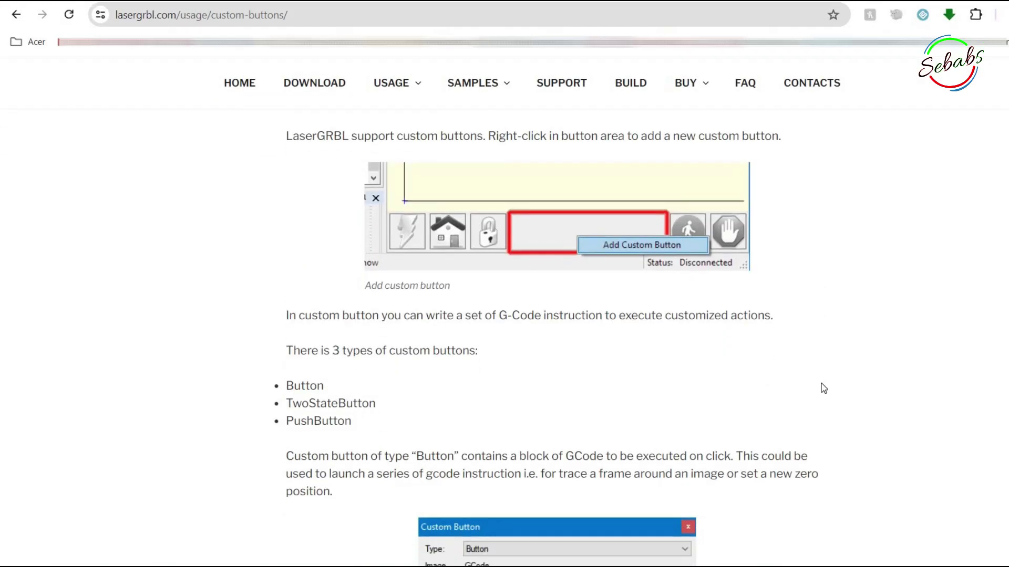
scroll(823, 388, "up", 6)
scroll(824, 388, "down", 9)
scroll(735, 367, "down", 3)
scroll(520, 462, "down", 9)
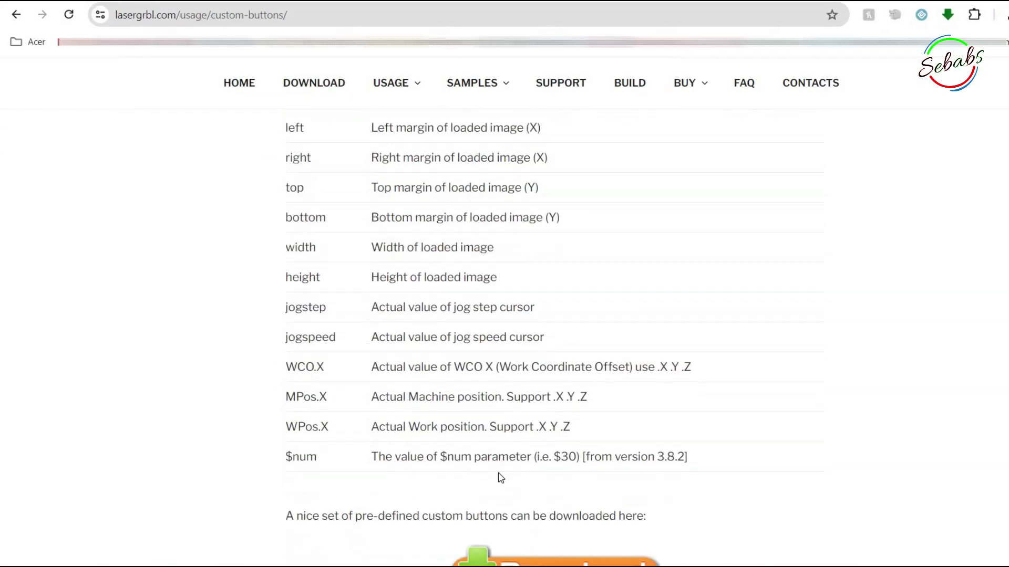
scroll(569, 131, "up", 1)
Download CustomButtons.gz and extract it into Downloads\CustomButtons.
left_click(562, 175)
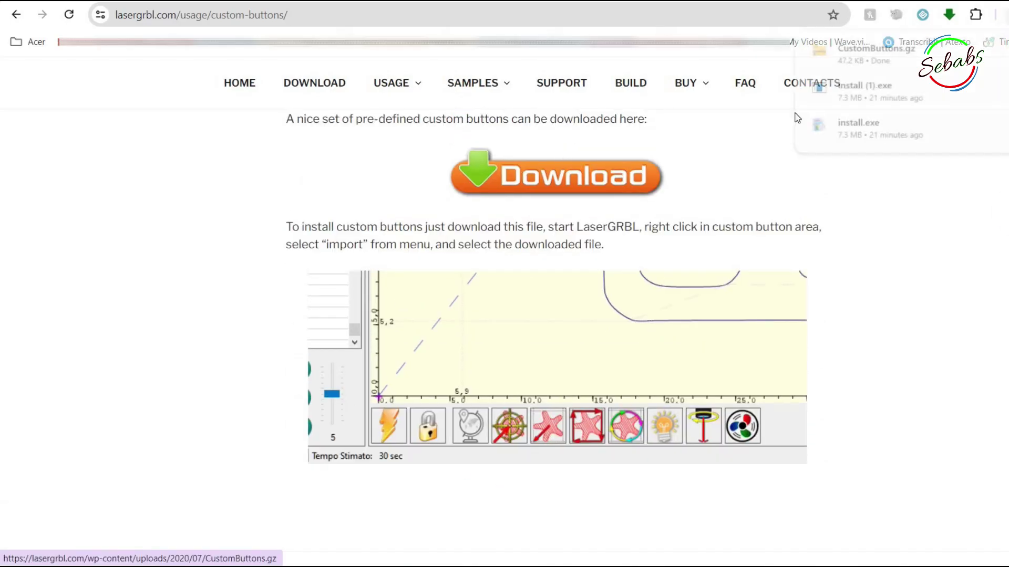
left_click(976, 50)
right_click(254, 192)
left_click(294, 263)
key("Return")
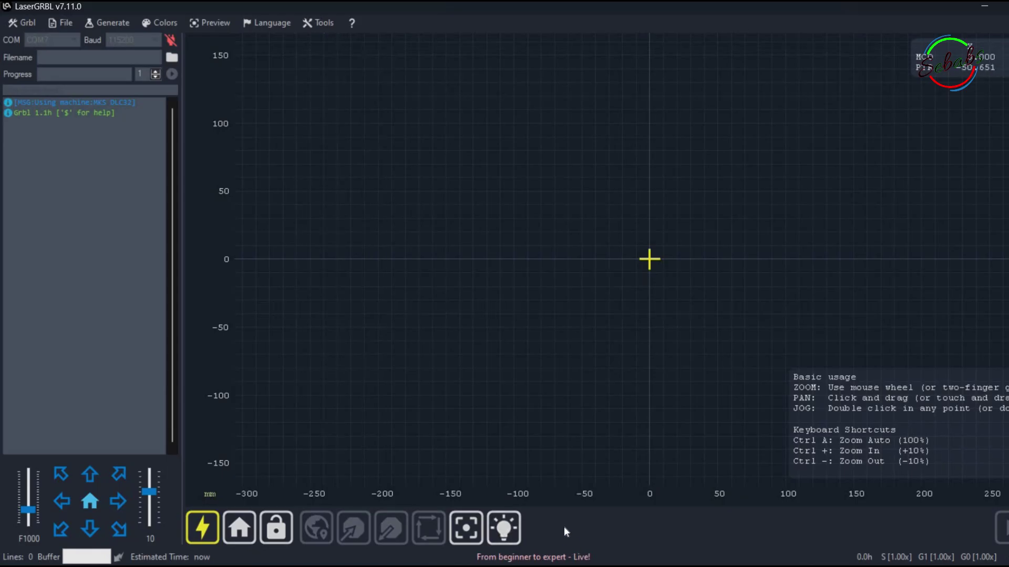
Import custom buttons from the Downloads\CustomButtons folder.
right_click(563, 526)
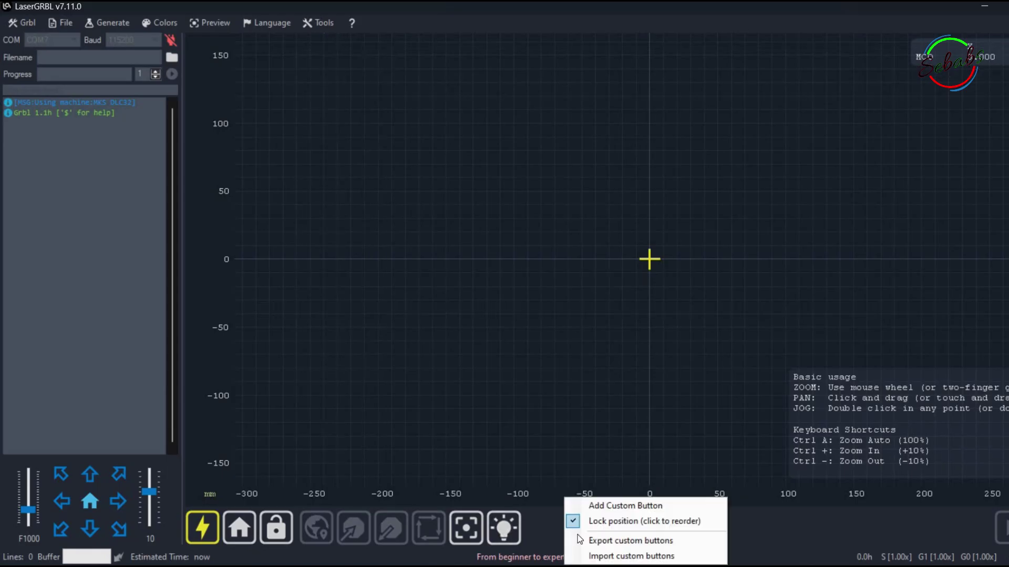
left_click(625, 555)
double_click(154, 150)
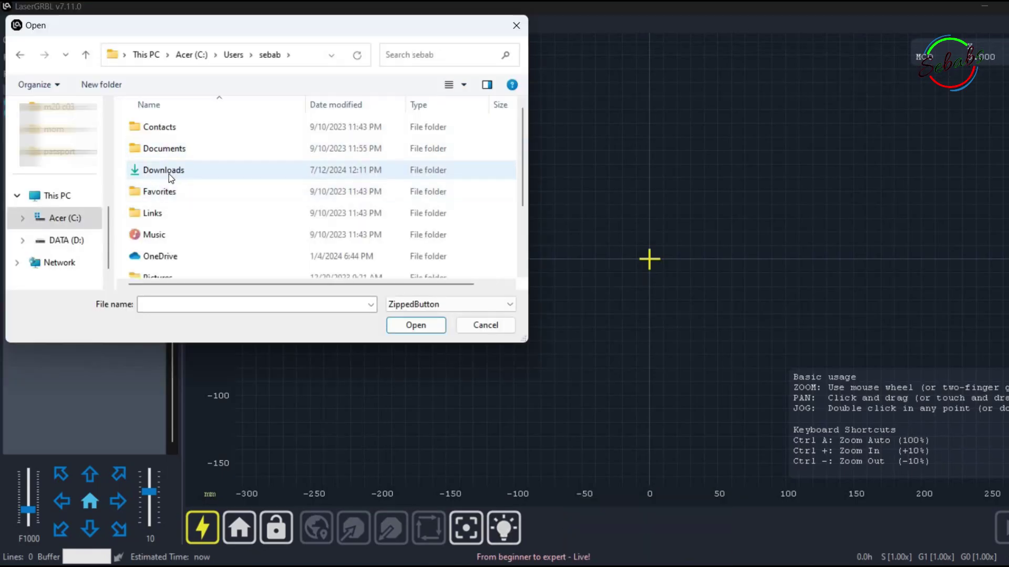
double_click(169, 175)
double_click(177, 169)
left_click(415, 324)
Review the LaserGRBL settings' Raster import tab with Support PWM enabled, and save.
left_click(27, 21)
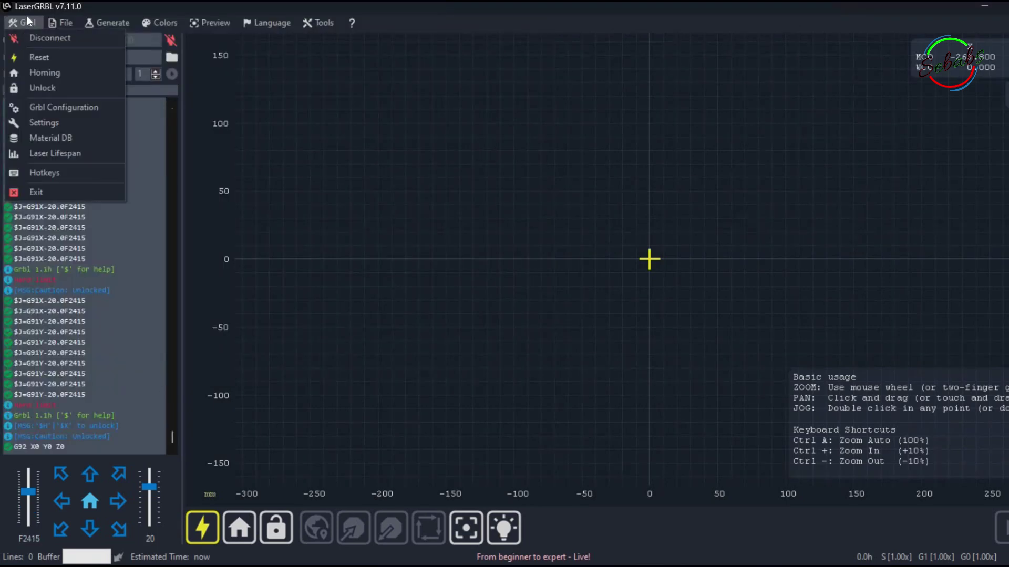
left_click(59, 121)
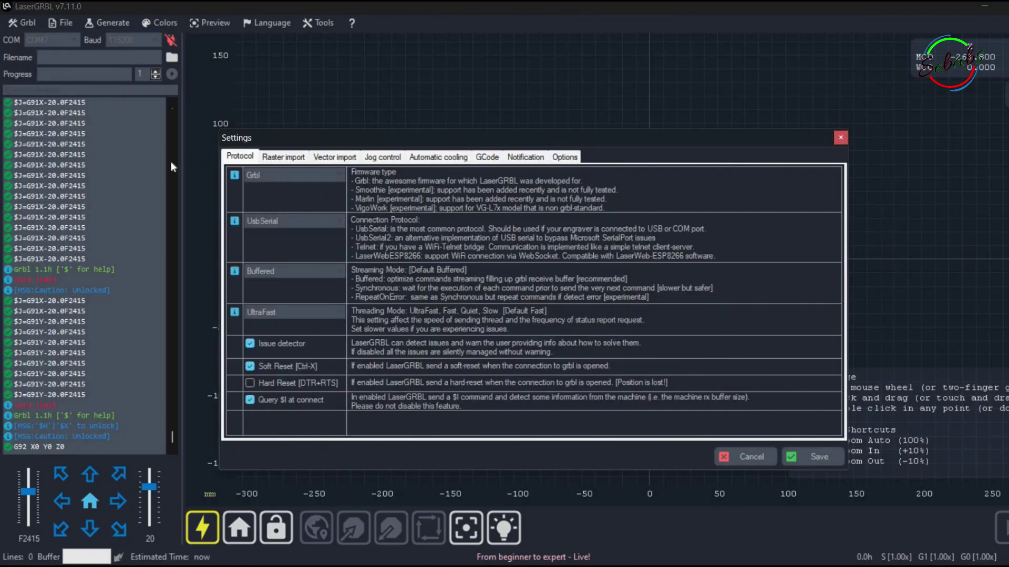
left_click(281, 157)
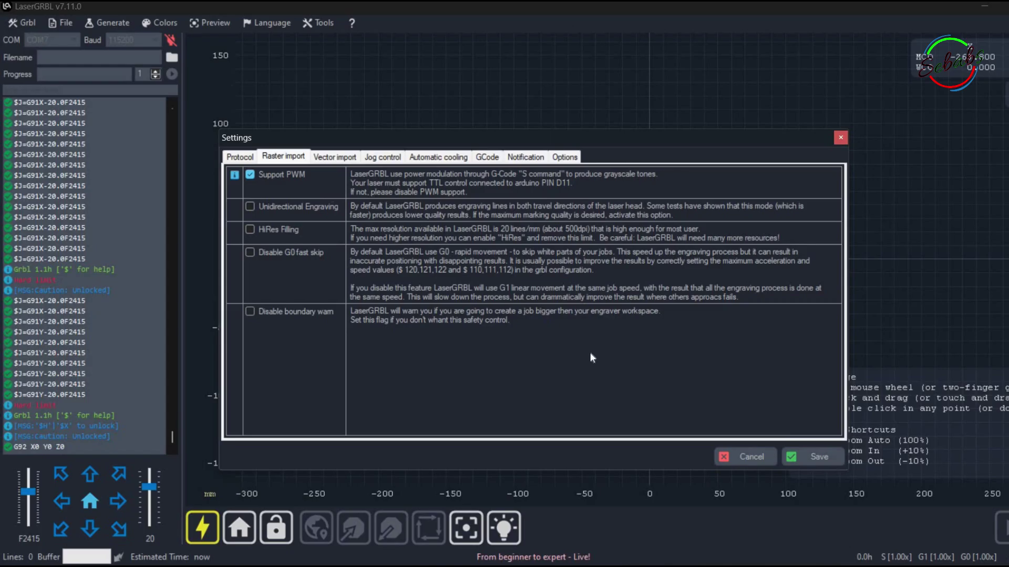
left_click(814, 457)
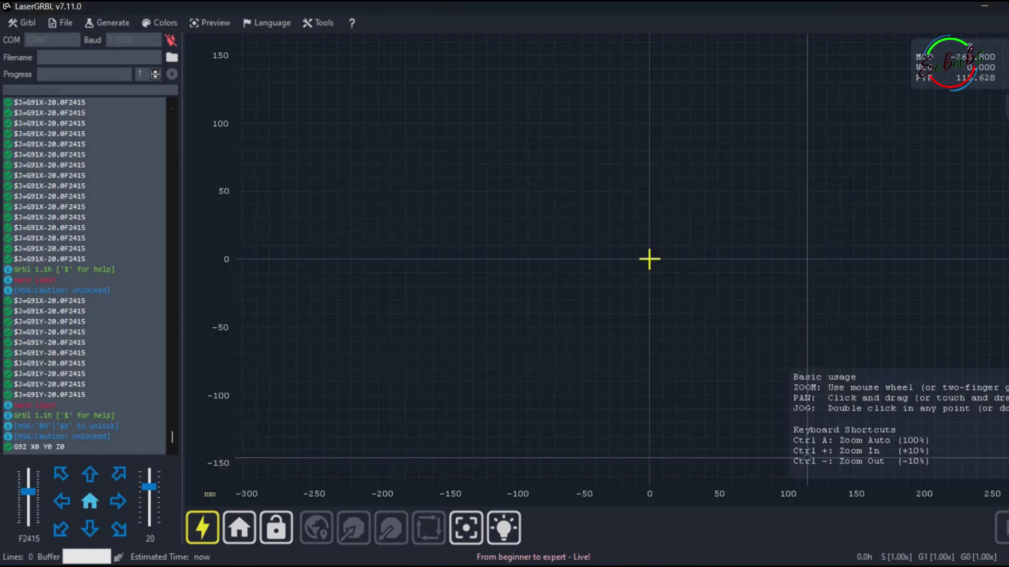
Confirm $32 Laser-mode enable is 1 in Grbl Configuration, then fire the S30 focus laser.
left_click(27, 24)
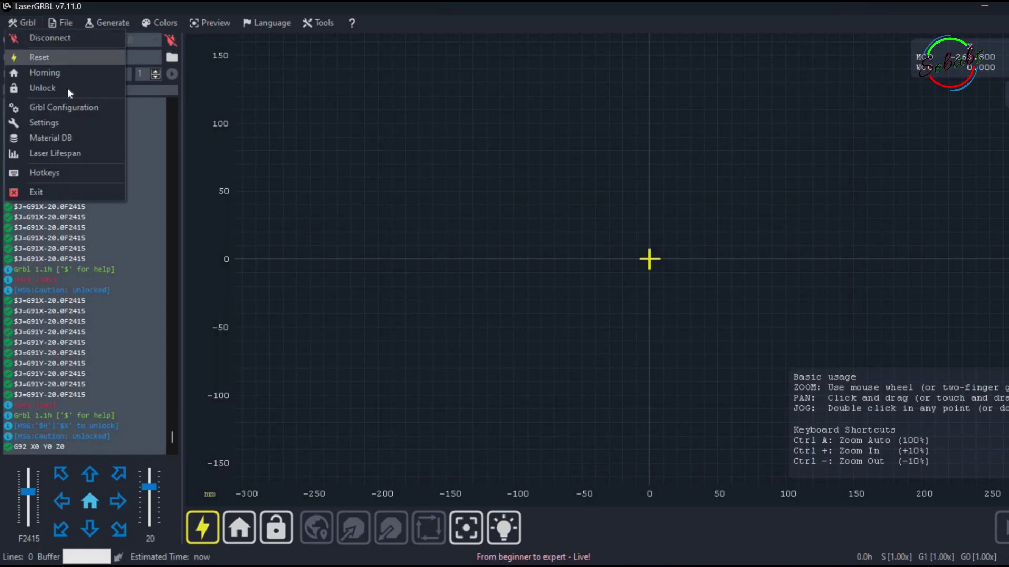
left_click(63, 107)
left_click(806, 296)
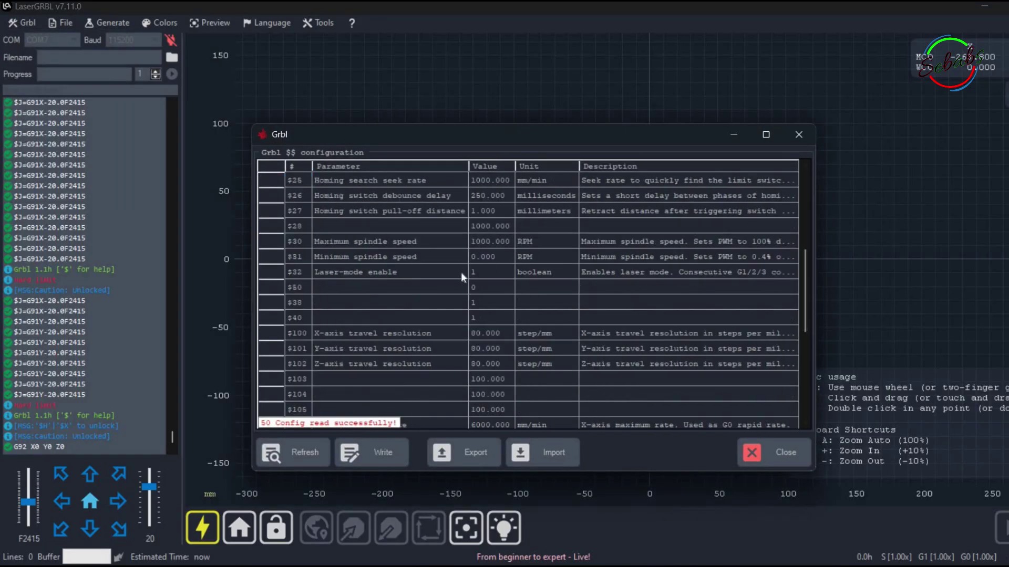
left_click(490, 272)
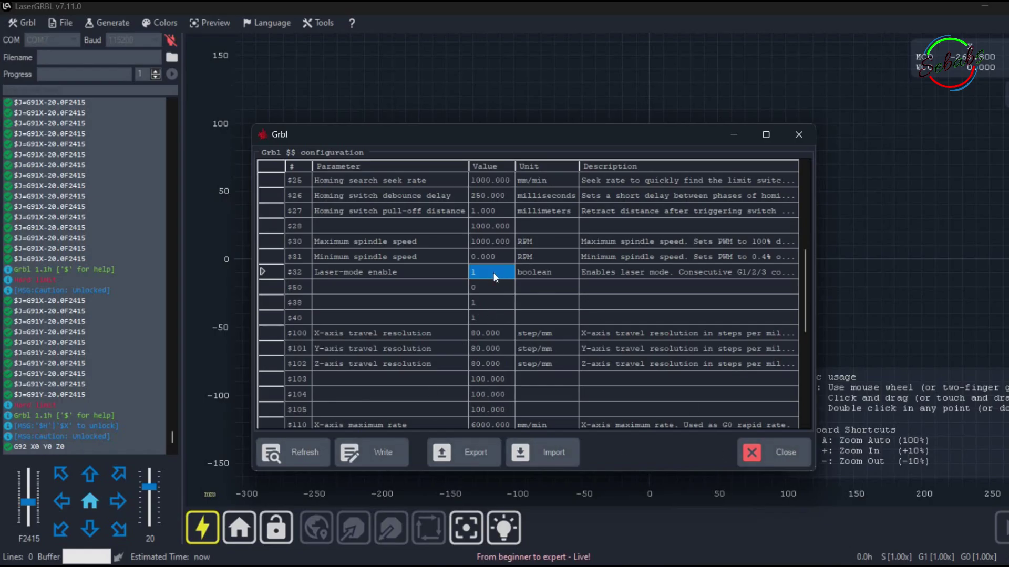
left_click(777, 452)
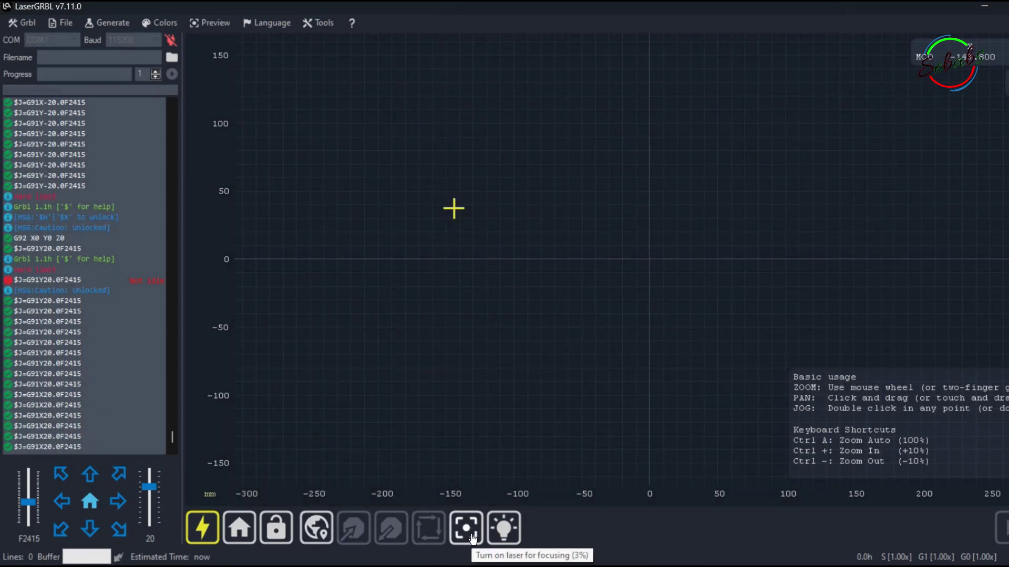
left_click(473, 539)
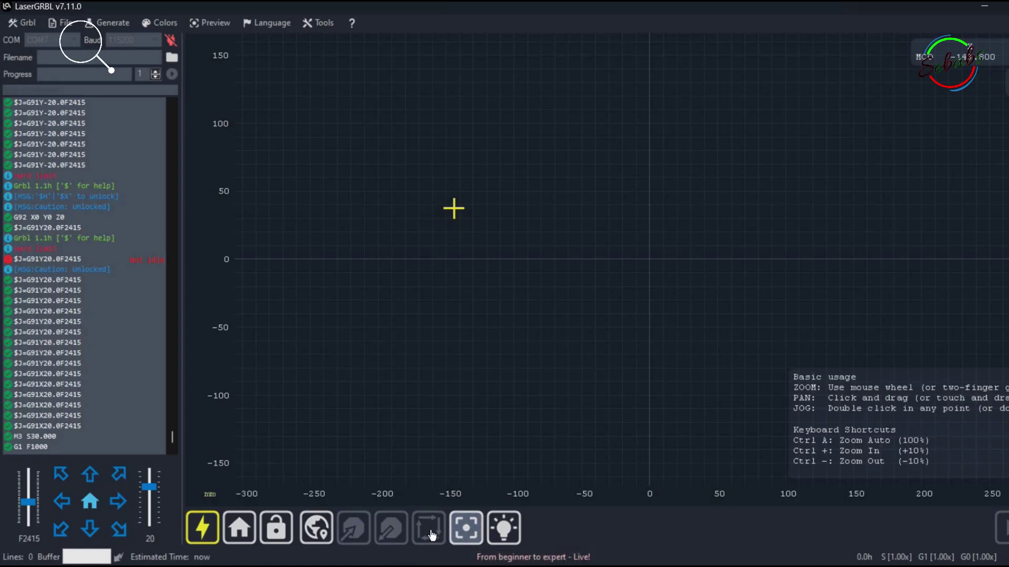
Load the circular script logo image, compare its Original and Preview views, and continue to Target image.
left_click(55, 22)
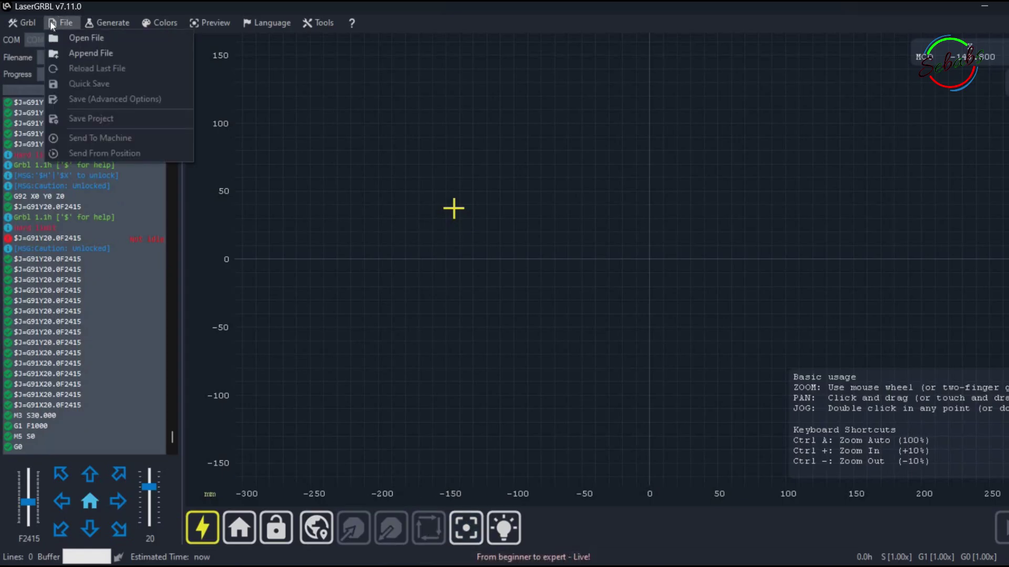
left_click(104, 39)
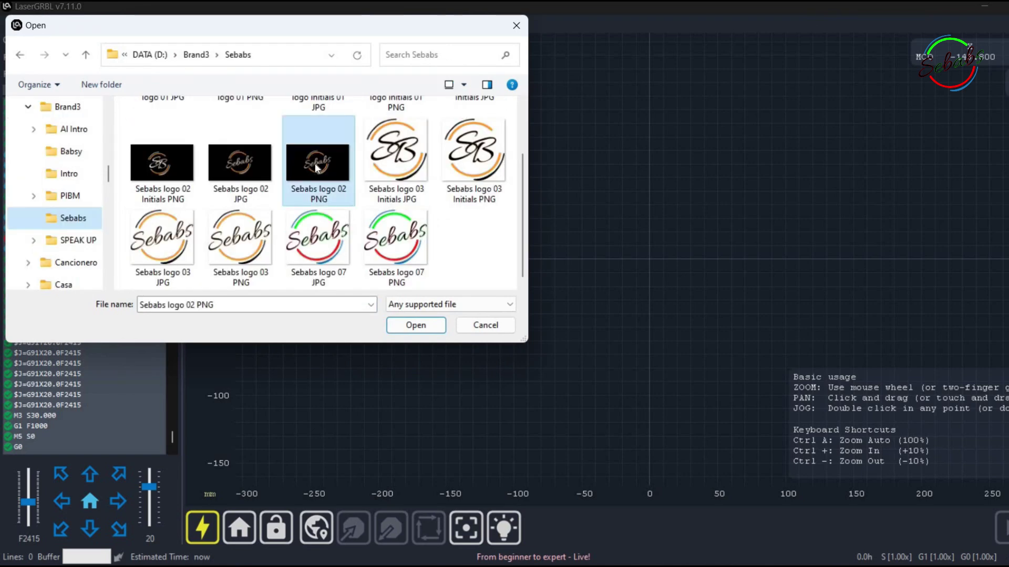
double_click(314, 163)
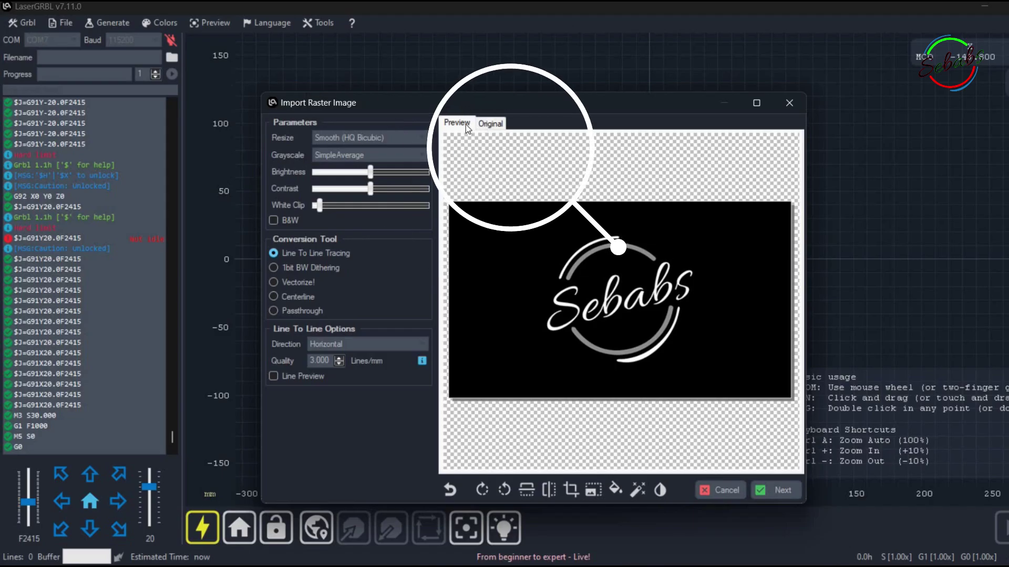
left_click(496, 122)
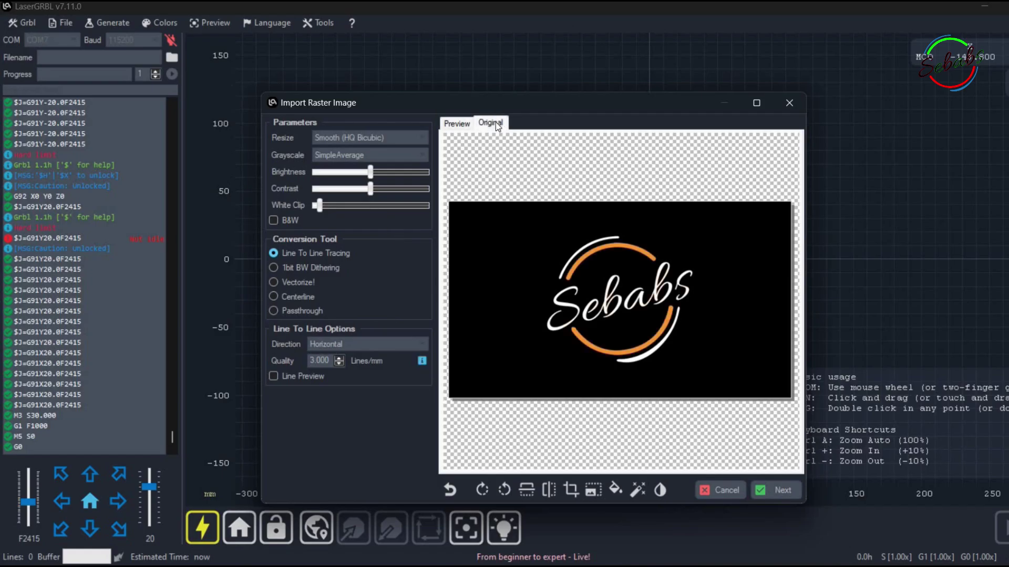
left_click(459, 126)
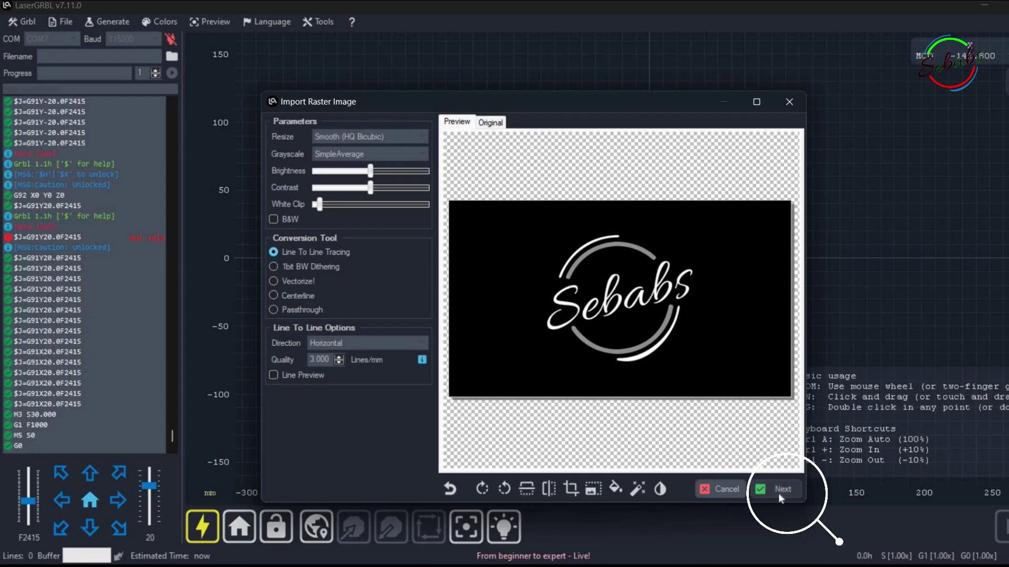
left_click(778, 495)
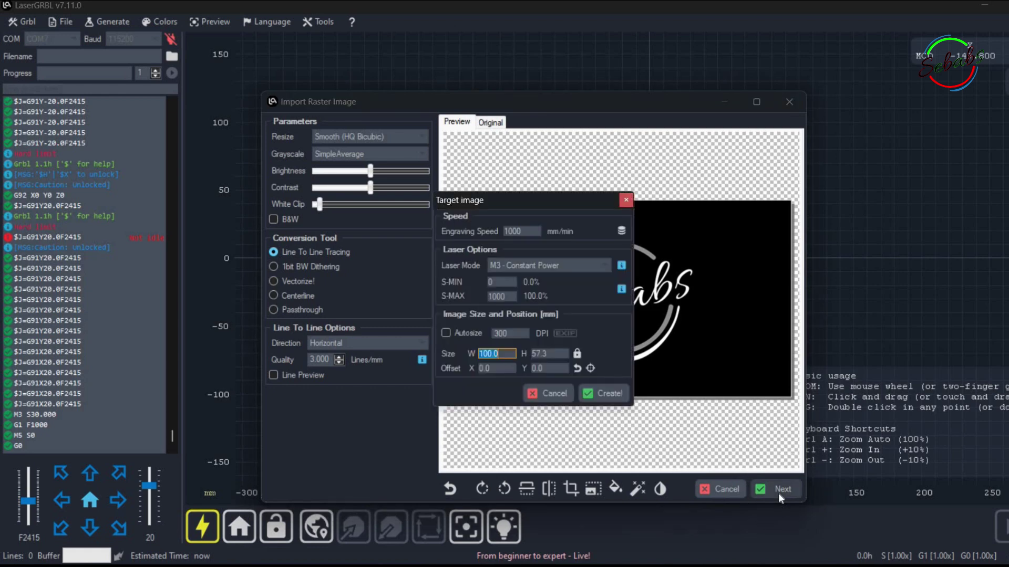